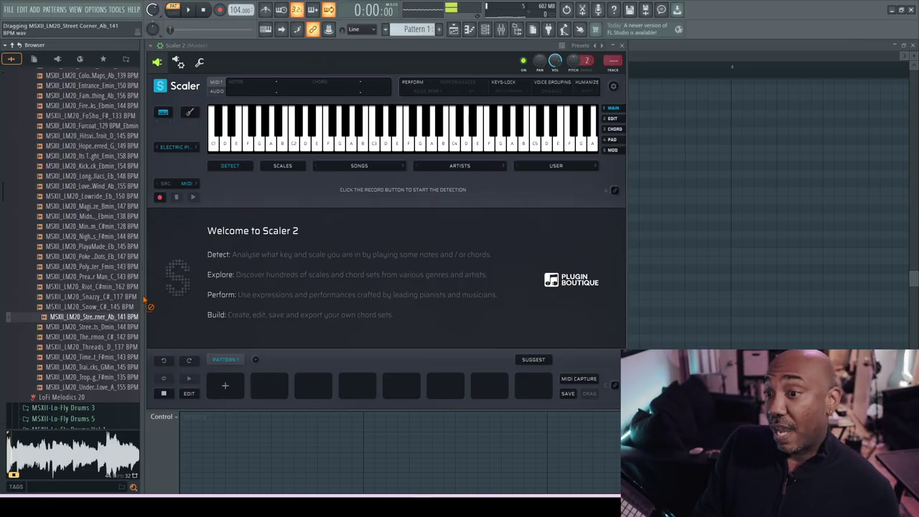
Step: Drop the previewed LoFi Melodics 20 loop into Scaler 2 for chord detection
drag(145, 300, 249, 199)
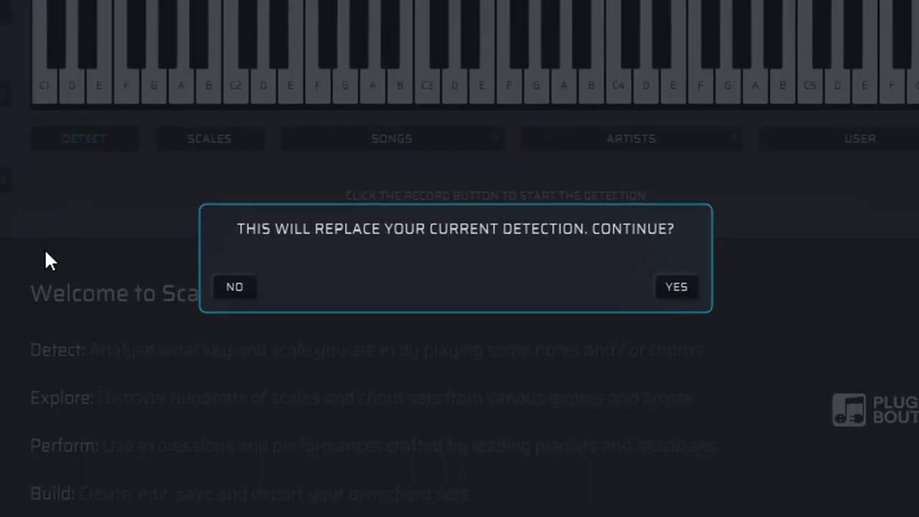
Step: Confirm replacing Scaler 2's current detection with the dropped sample
click(679, 289)
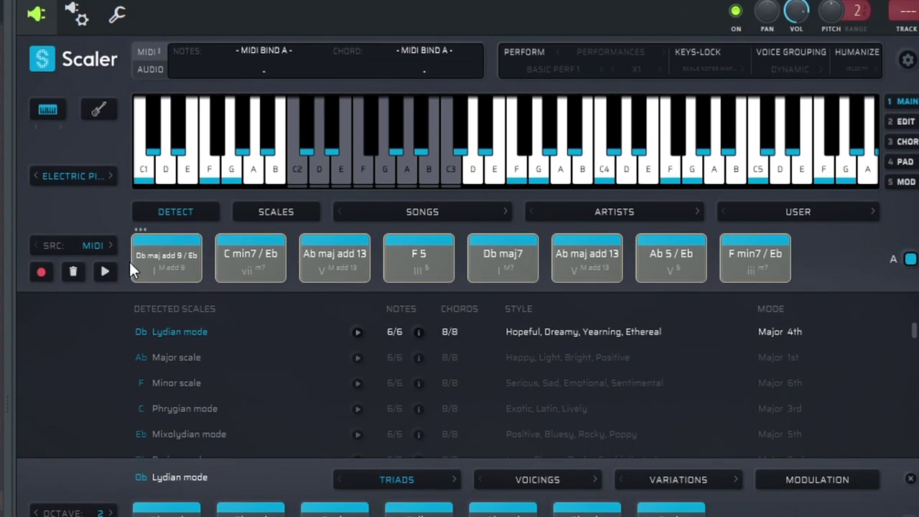
Step: In Scaler 2's edit panel, put the eighth chord in Group 5 using Phrases mode
click(154, 254)
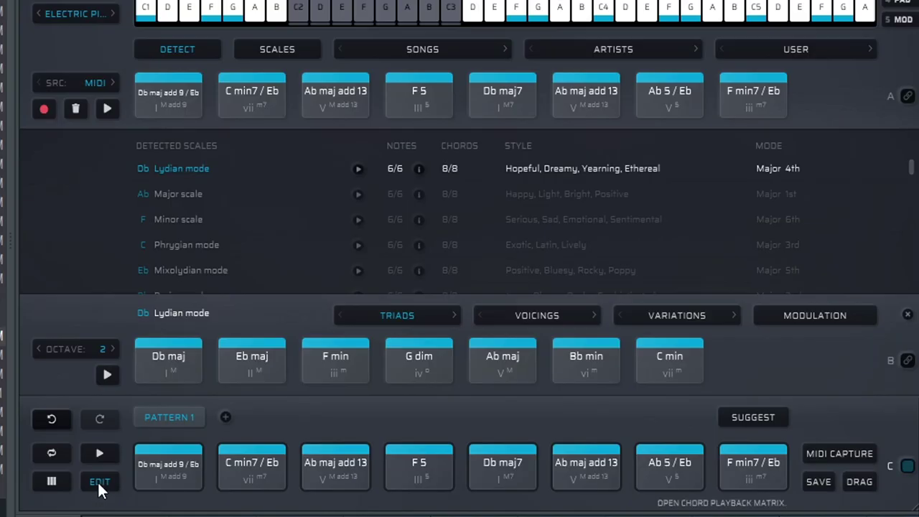
click(99, 483)
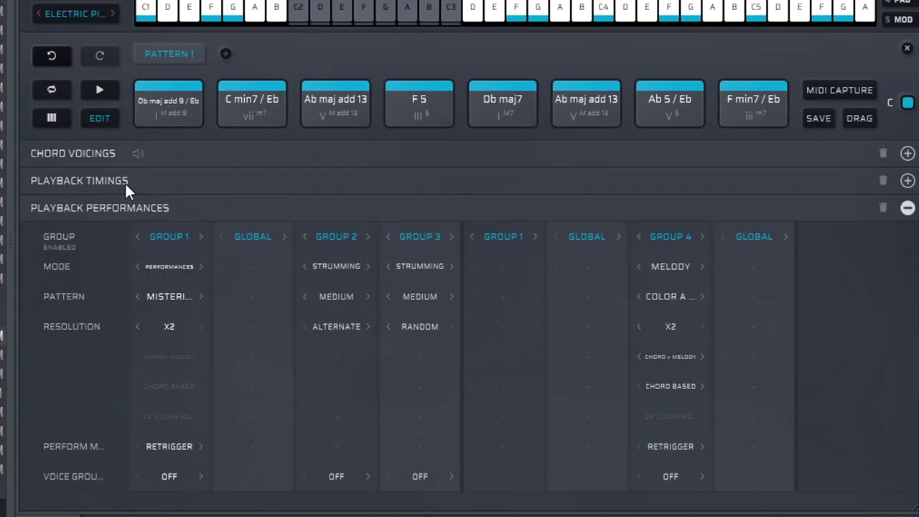
click(907, 208)
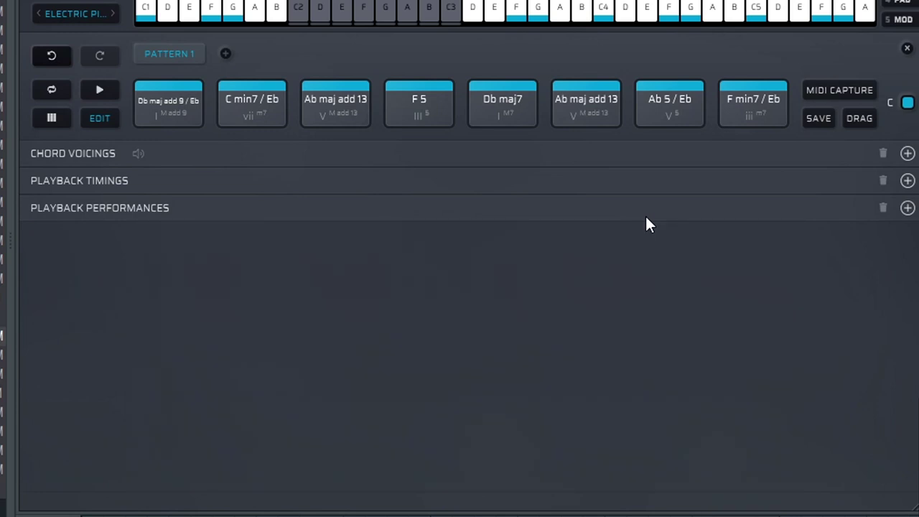
click(646, 217)
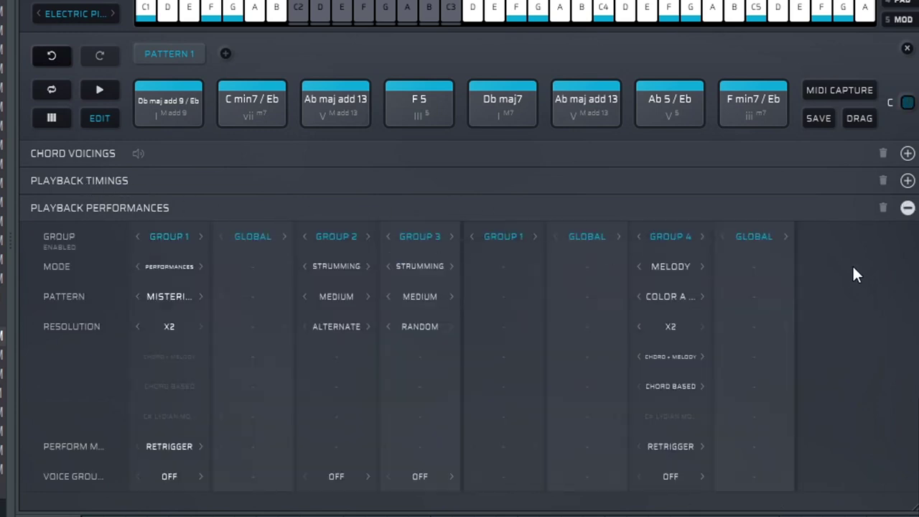
click(766, 234)
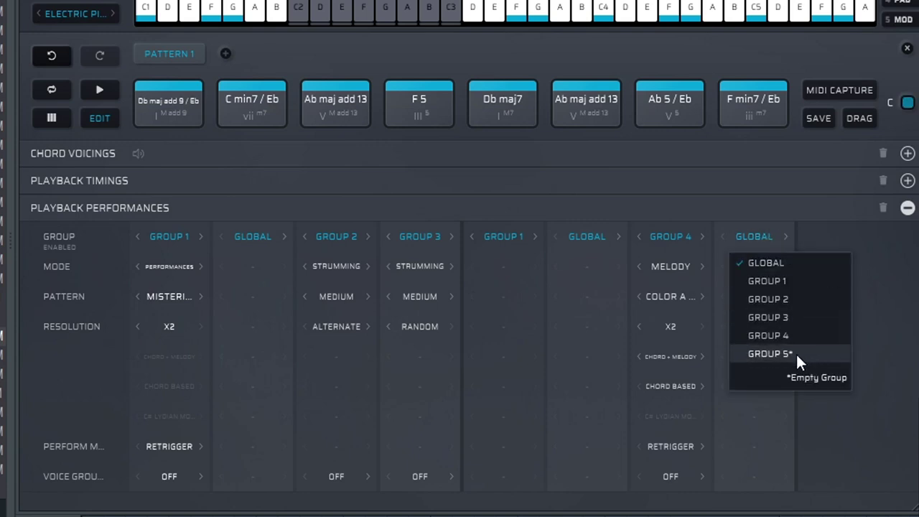
click(768, 354)
click(765, 266)
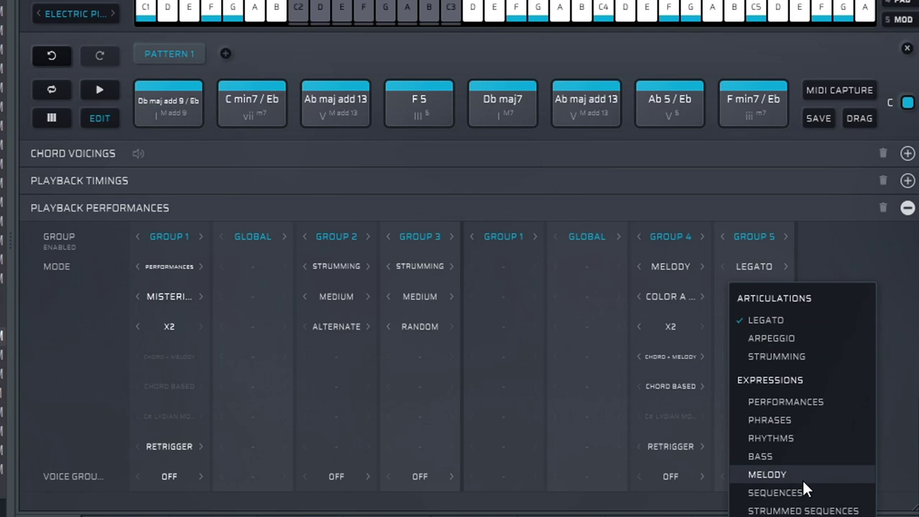
click(799, 419)
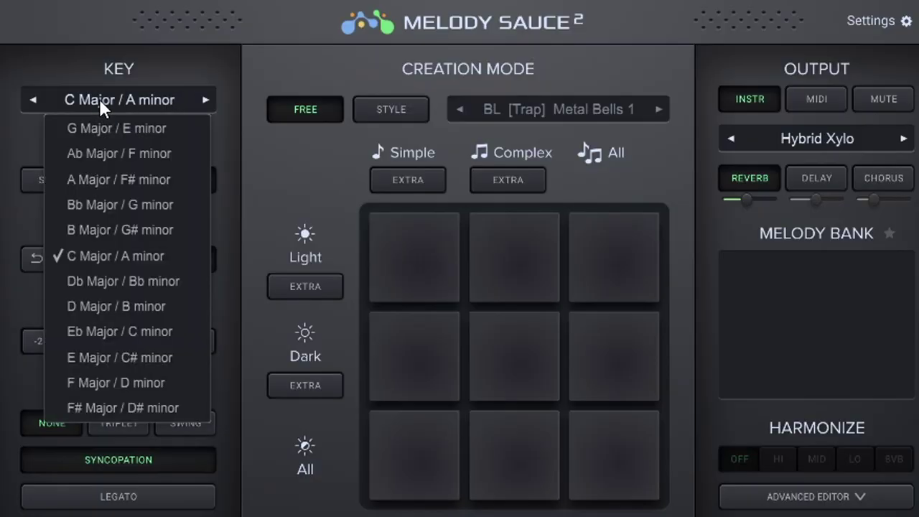
Step: Set Melody Sauce 2 to Db Major / Bb minor at Slow speed and generate a first melody
click(126, 281)
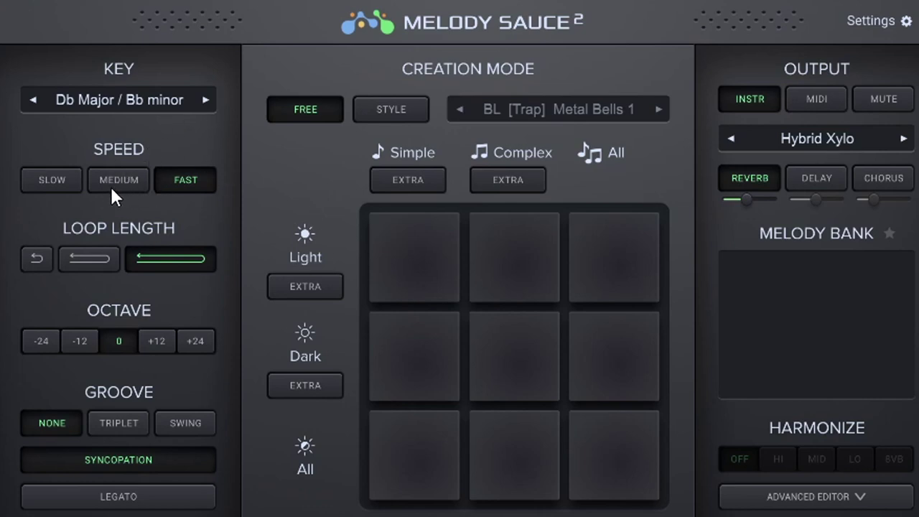
click(66, 179)
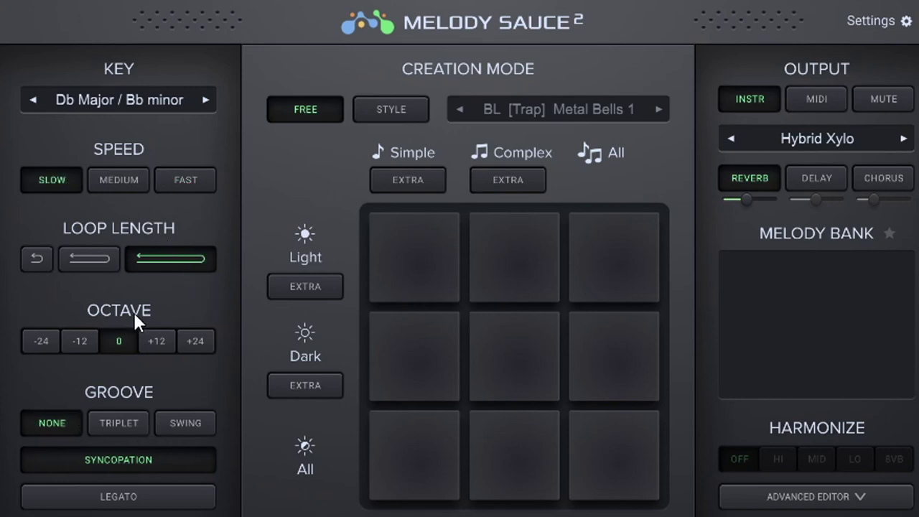
click(399, 260)
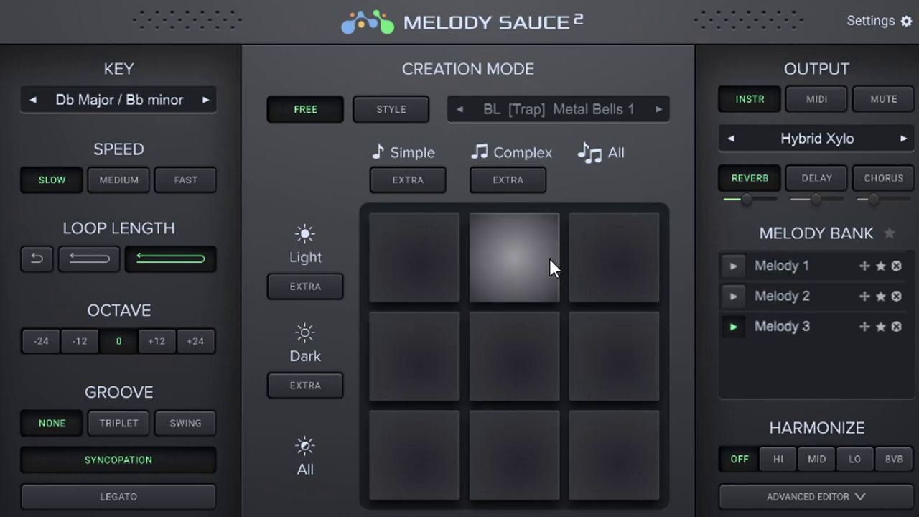
Step: Generate Melodies 4 and 5 from two more pads and enable Extra under Simple
click(491, 331)
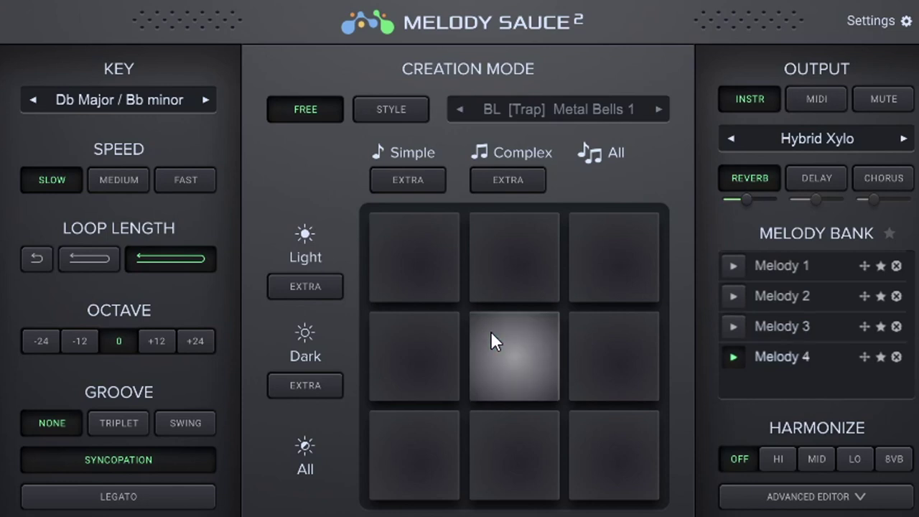
click(597, 431)
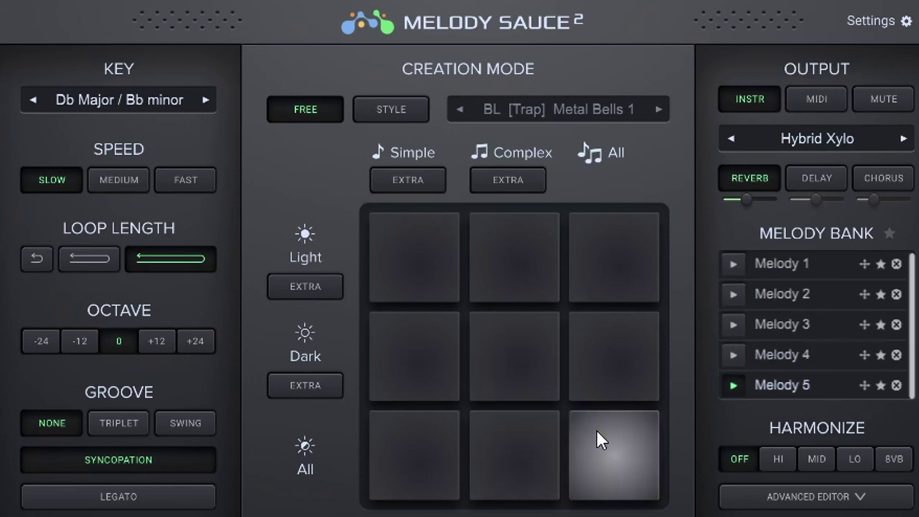
click(419, 172)
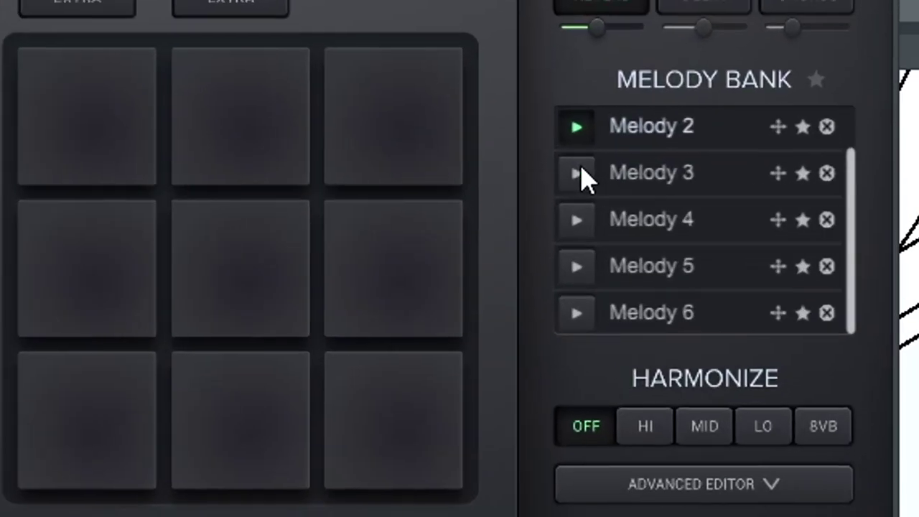
Step: Play Melody 1 from the top of the Melody Bank
scroll(581, 178, up, 1)
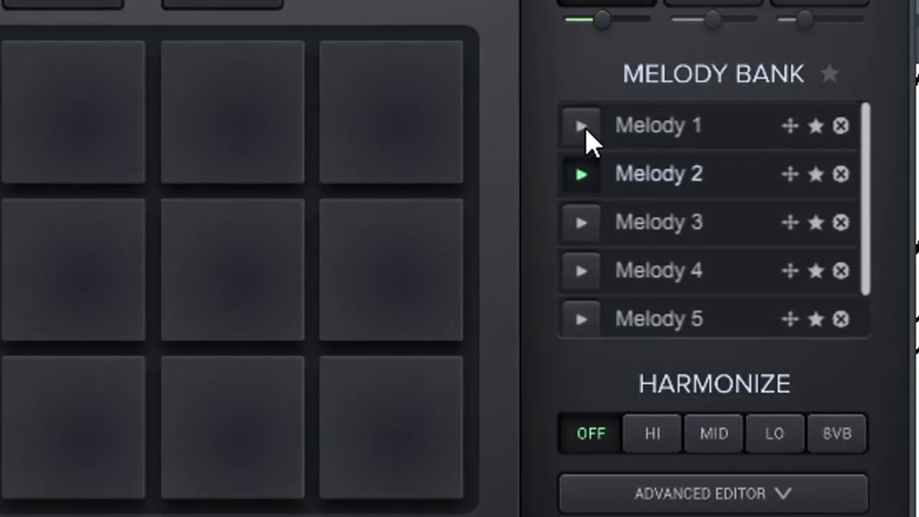
click(585, 133)
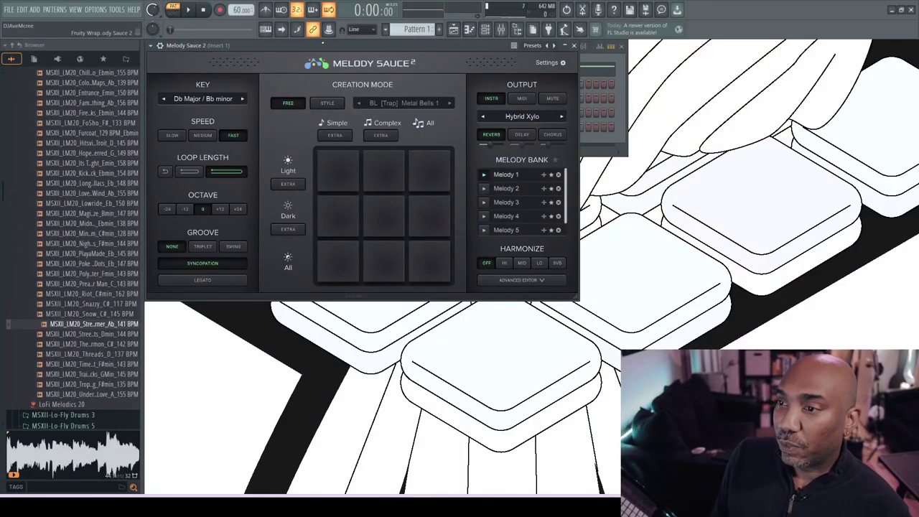
Step: Drop Melody 1 onto the Clap channel and burn Scaler 2's chords into the current pattern
drag(323, 44, 449, 172)
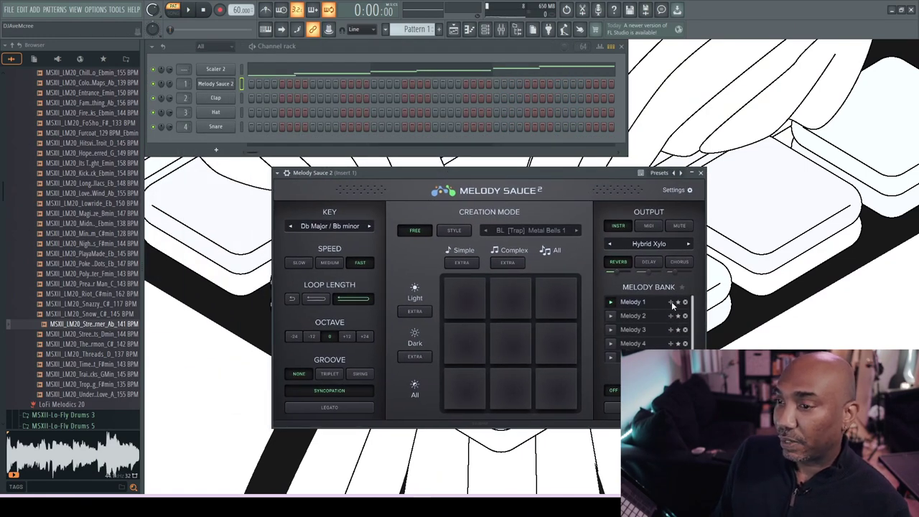
drag(280, 96, 280, 97)
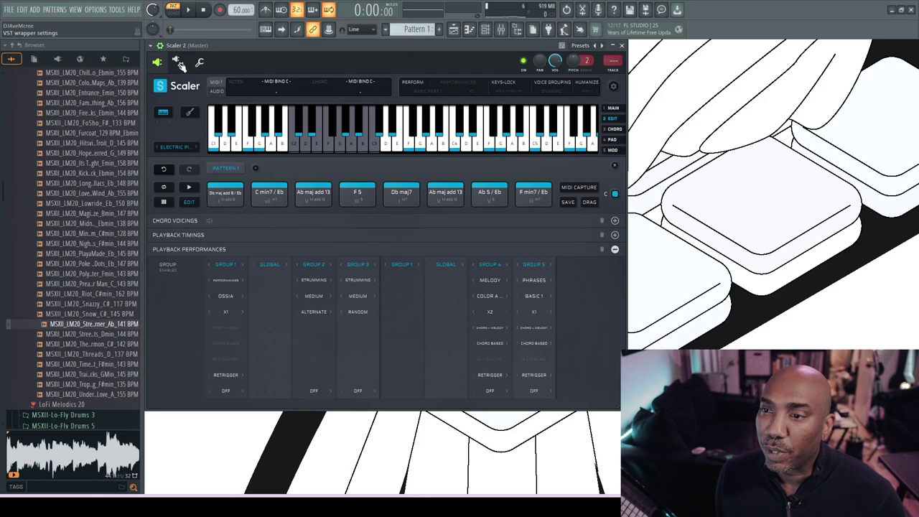
click(180, 63)
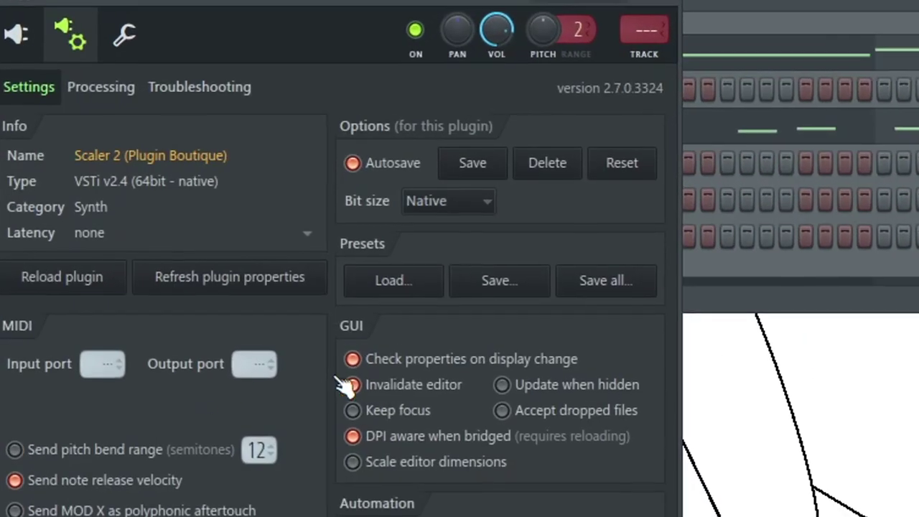
scroll(253, 364, up, 1)
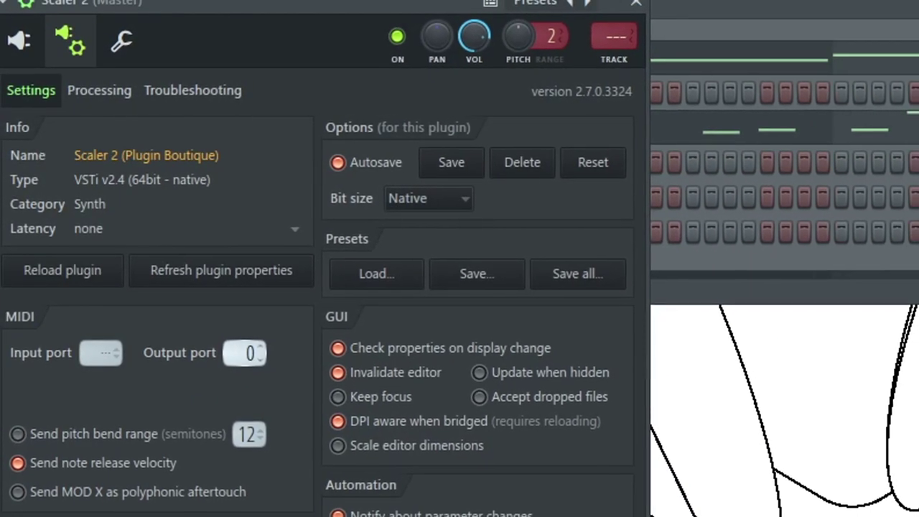
scroll(244, 352, up, 1)
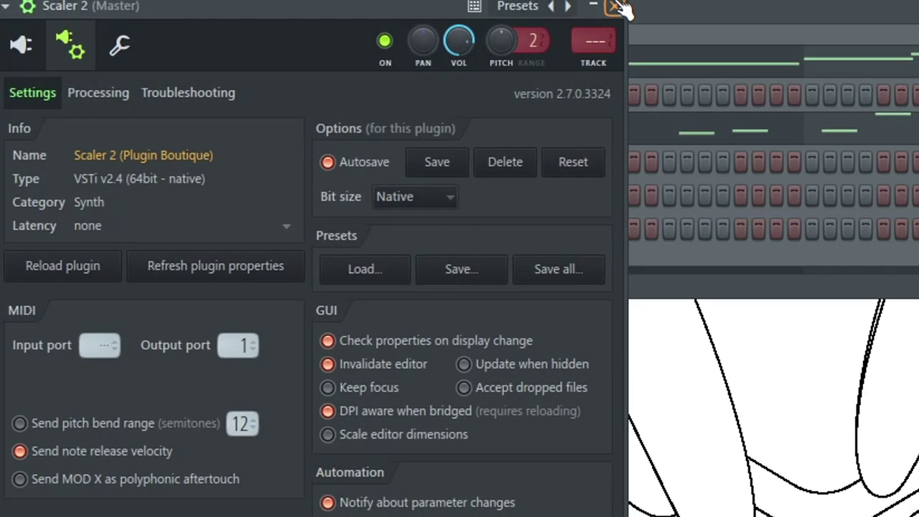
click(610, 7)
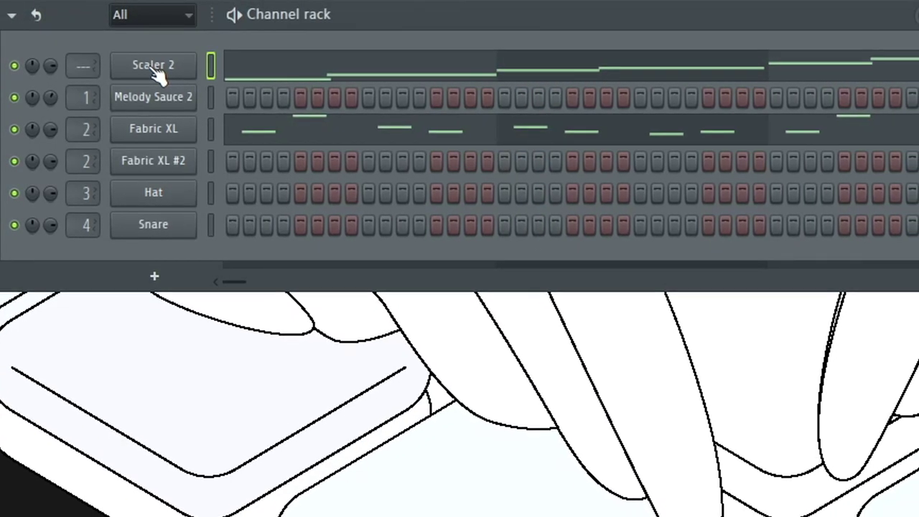
right_click(149, 68)
mouse_move(567, 333)
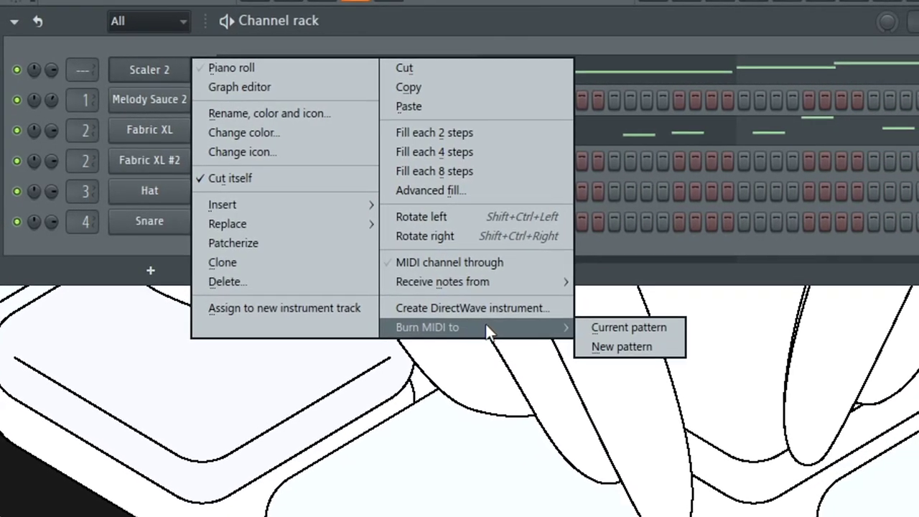
click(612, 325)
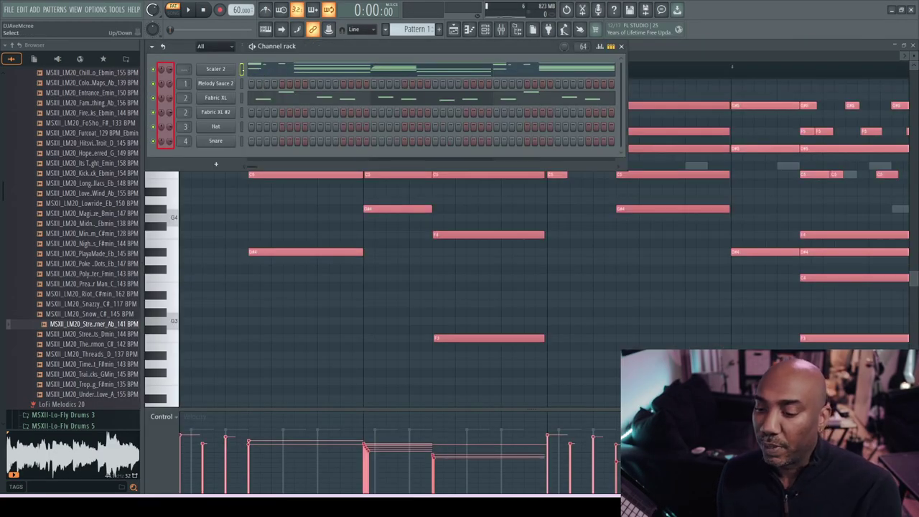
Step: Undo the MIDI burn, paste the notes back, and play the pattern
key(ctrl+z)
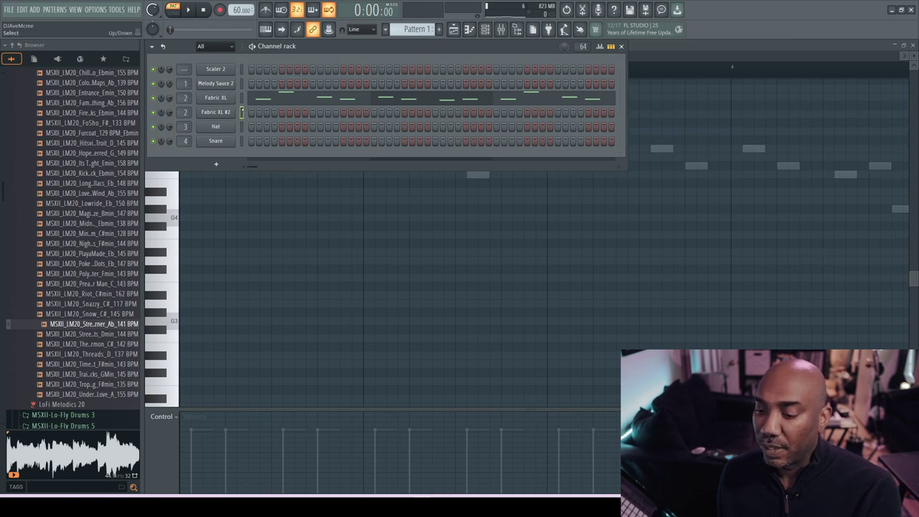
key(ctrl+v)
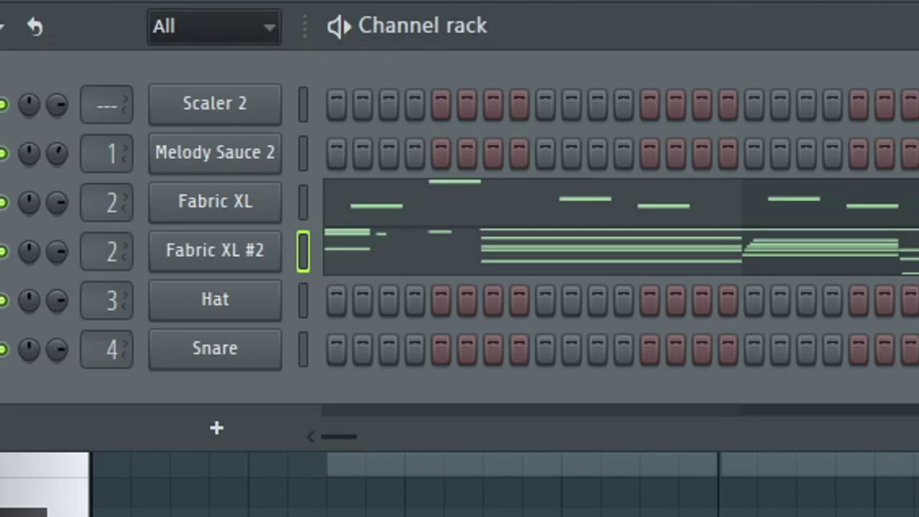
key(space)
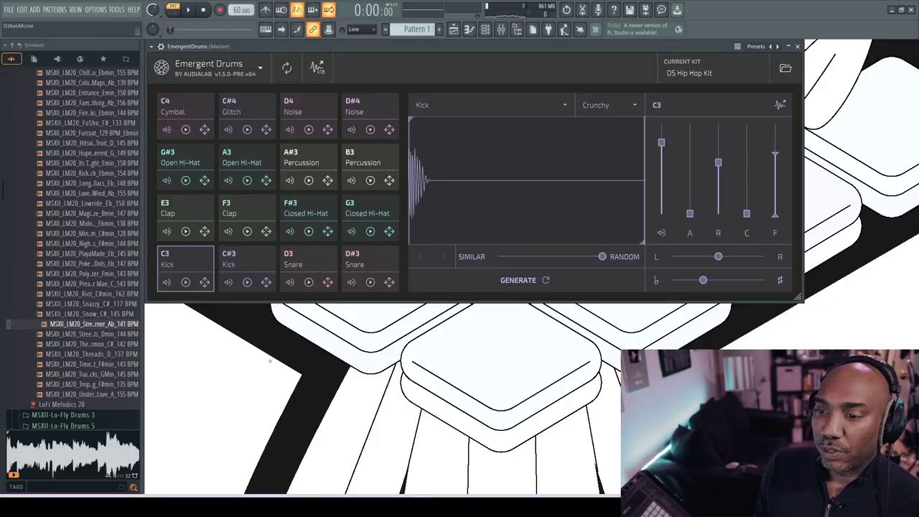
Step: Audition the C3 kick pad of the DS Hip Hop Kit in Emergent Drums
click(185, 282)
Step: Generate a new C3 kick variation with the slider moved toward Similar
click(185, 283)
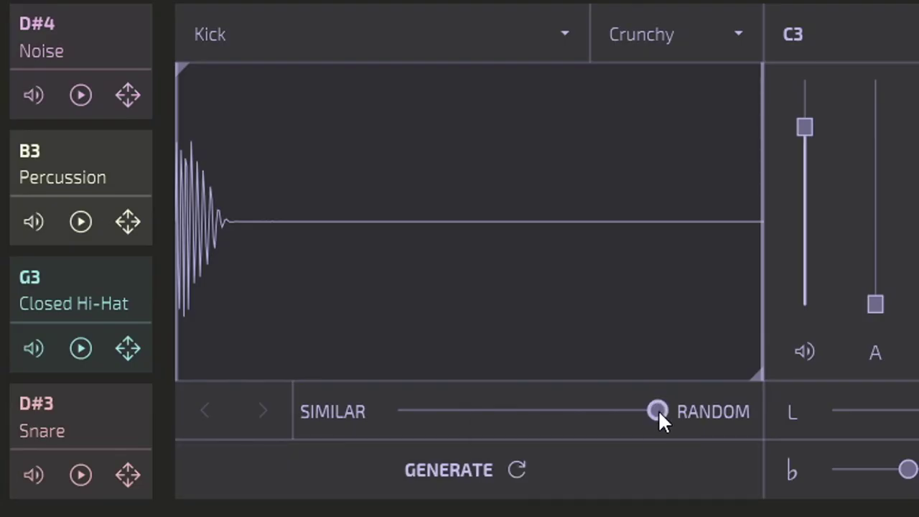
drag(658, 414, 406, 407)
click(507, 465)
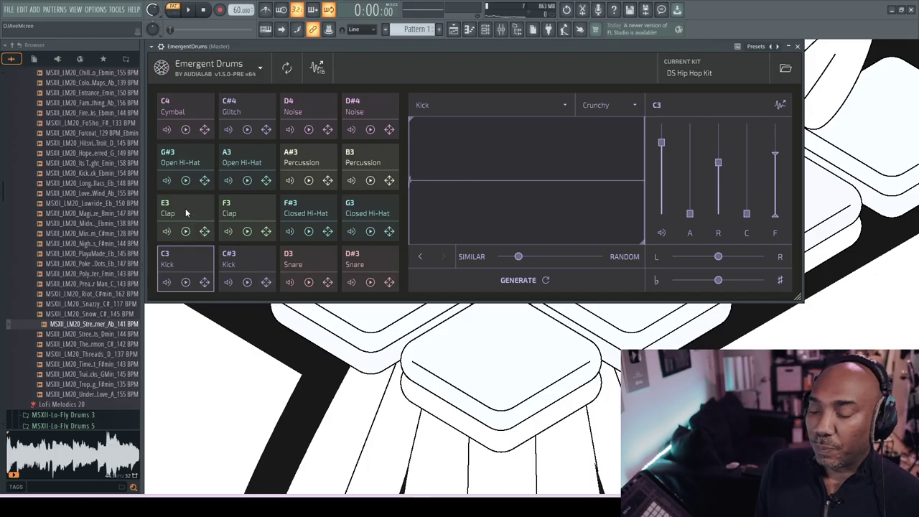
Step: Generate two new E3 clap variations with the slider nudged slightly toward Similar
click(185, 213)
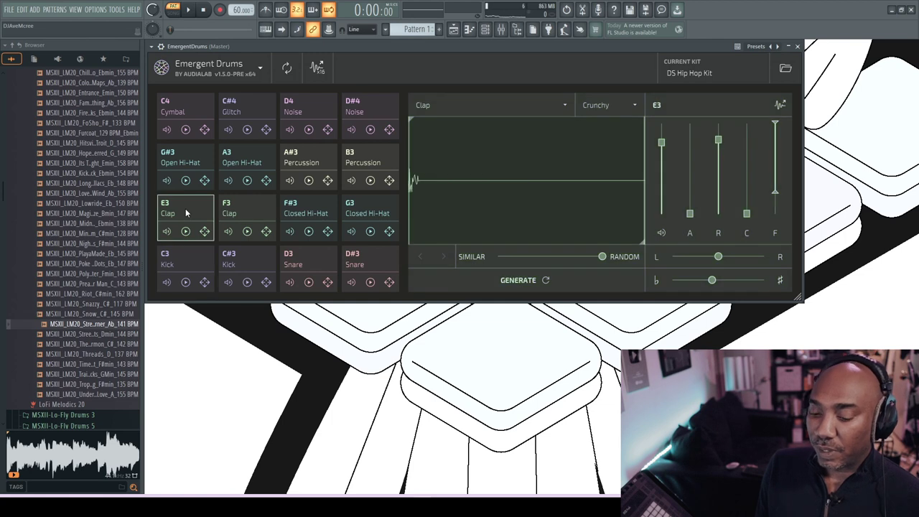
click(185, 208)
click(185, 208)
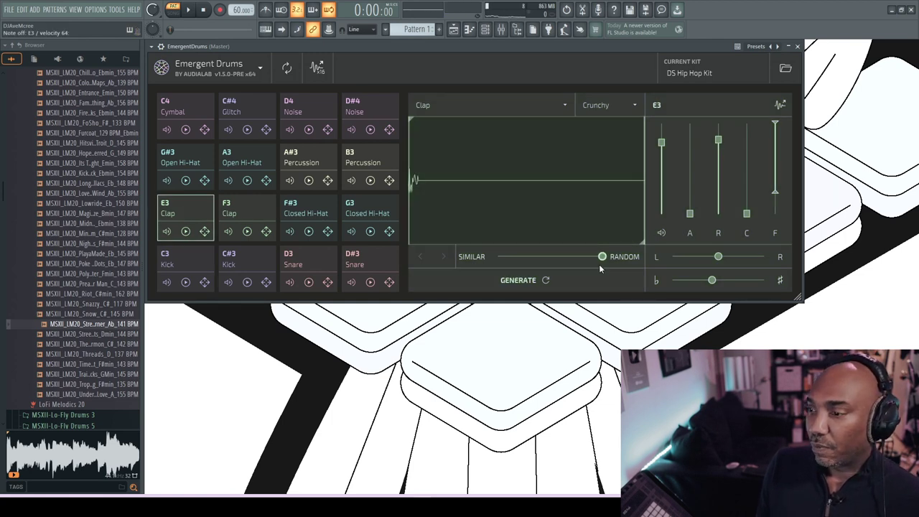
drag(544, 262, 504, 260)
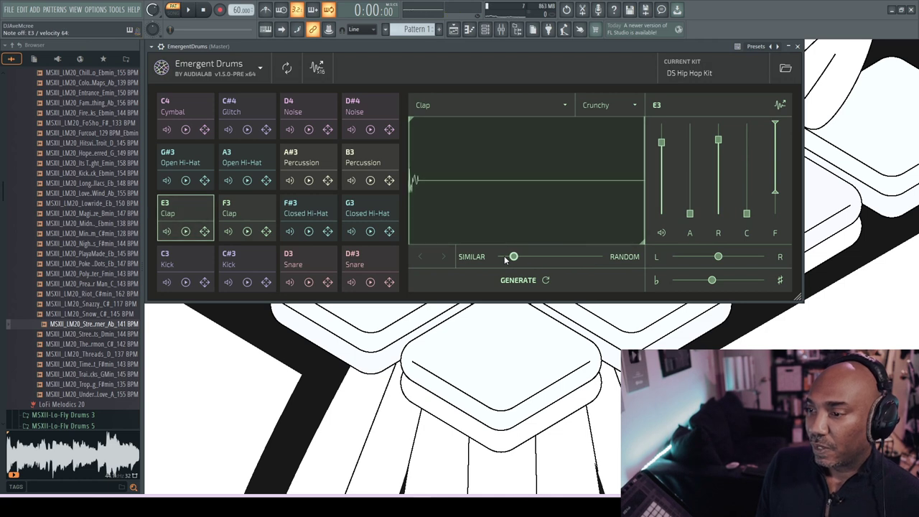
click(549, 279)
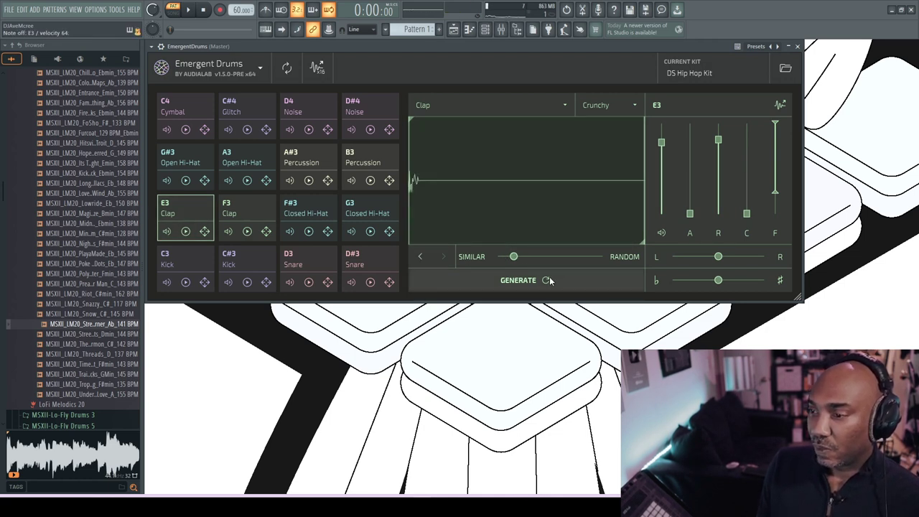
click(549, 281)
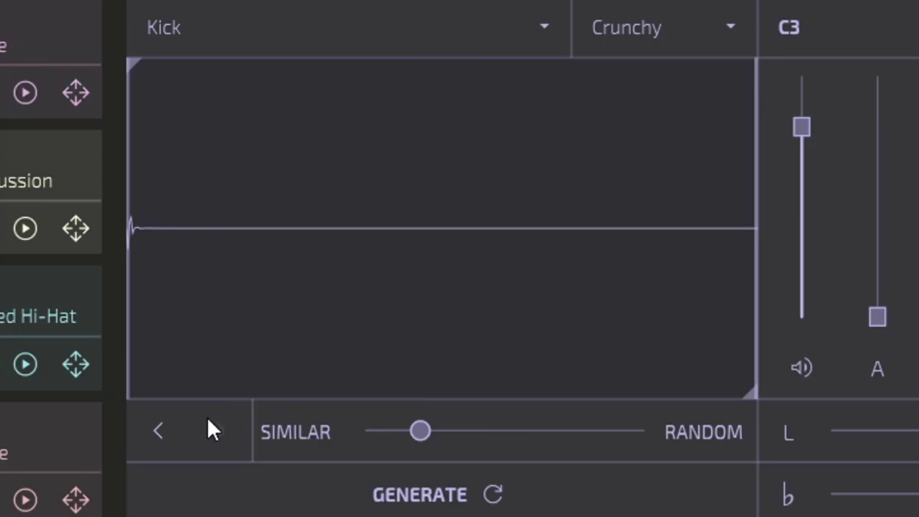
Step: Revert the kick to its earliest sample, pick the D#3 snare, and load it into the Snare channel
click(159, 431)
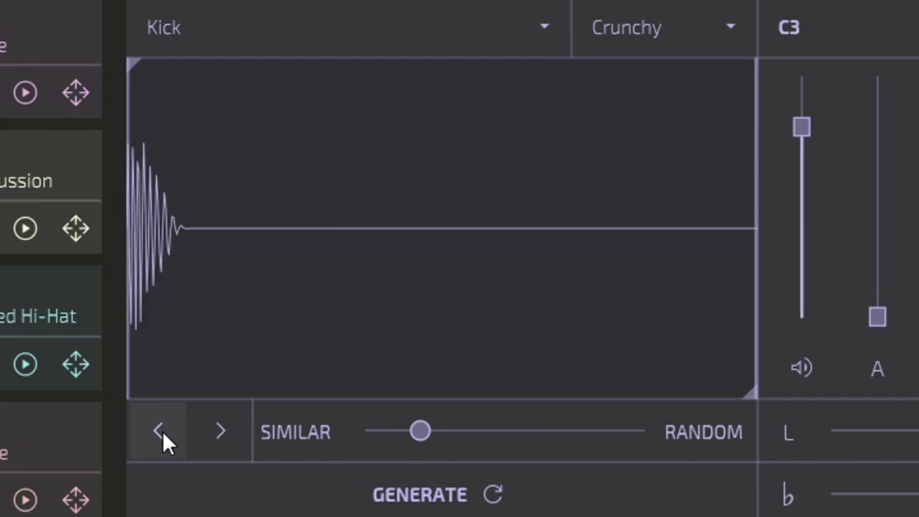
click(159, 431)
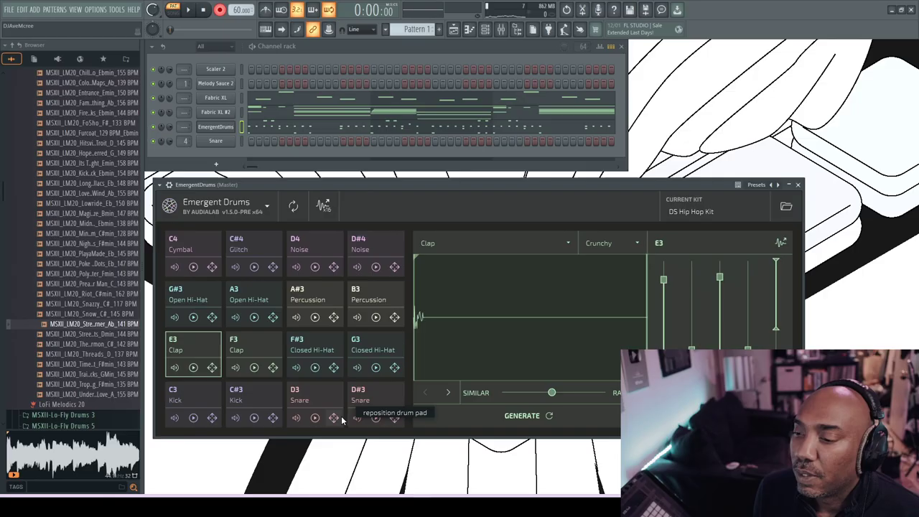
click(324, 403)
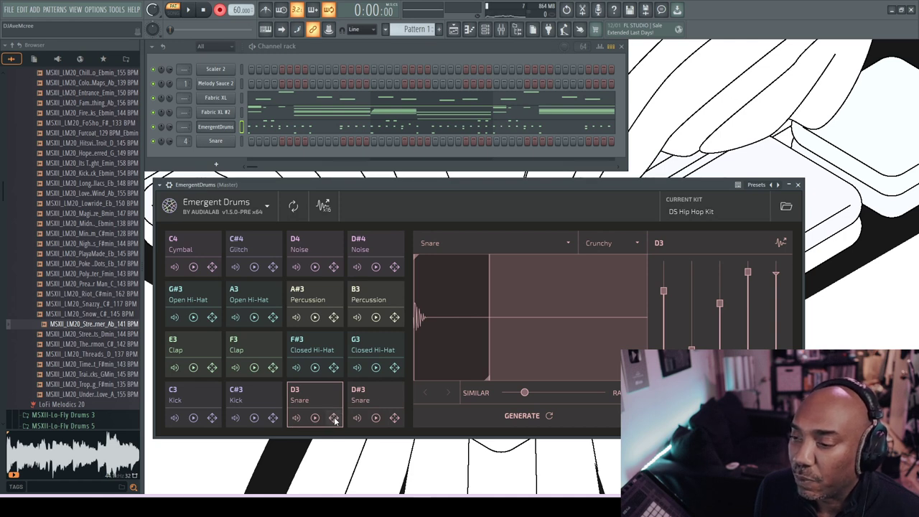
click(381, 422)
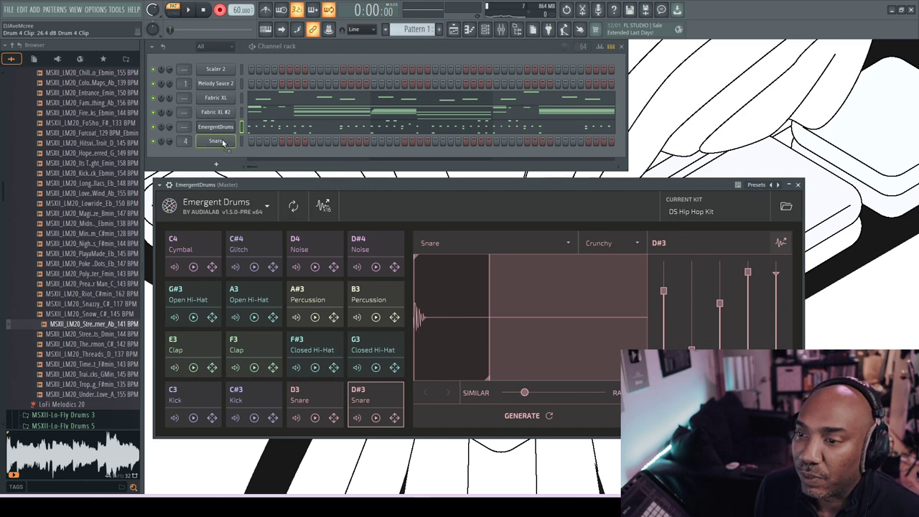
drag(223, 142, 224, 144)
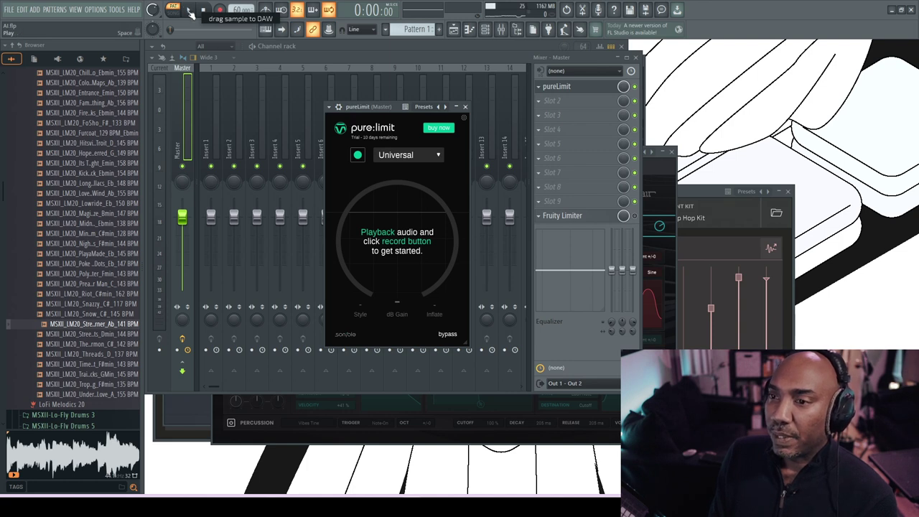
Step: Have pure:limit analyse the playing beat, apply the R&B profile, and A/B it with bypass
click(190, 11)
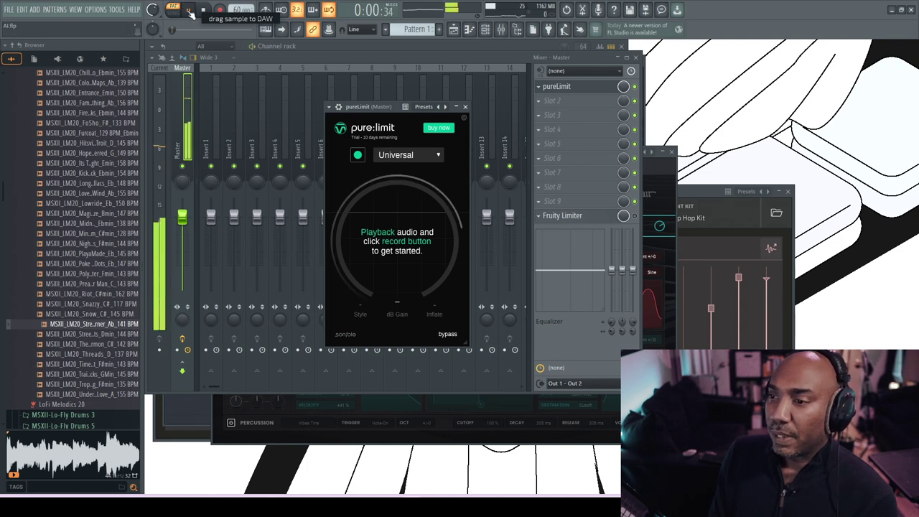
click(359, 155)
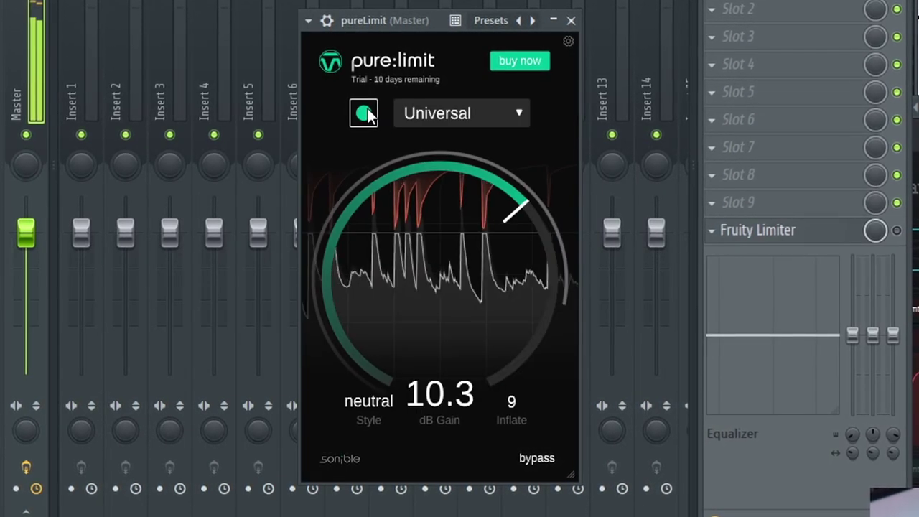
click(488, 119)
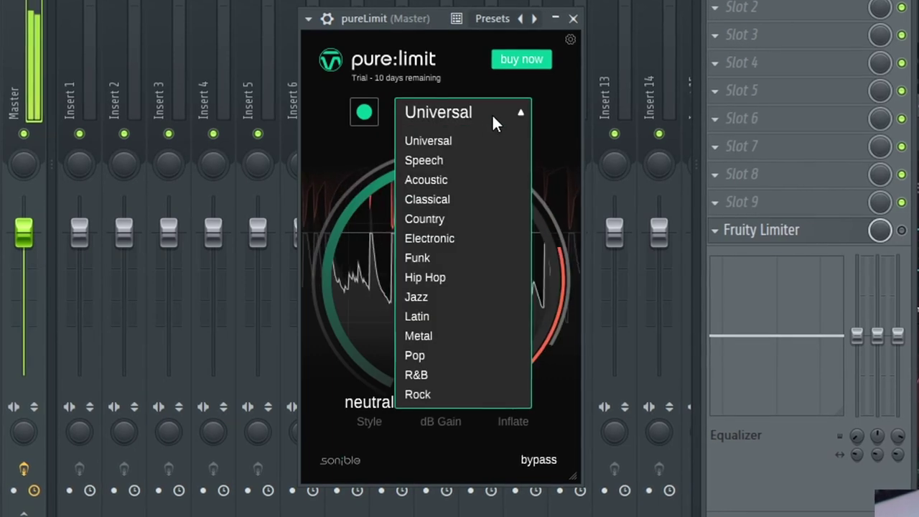
click(428, 376)
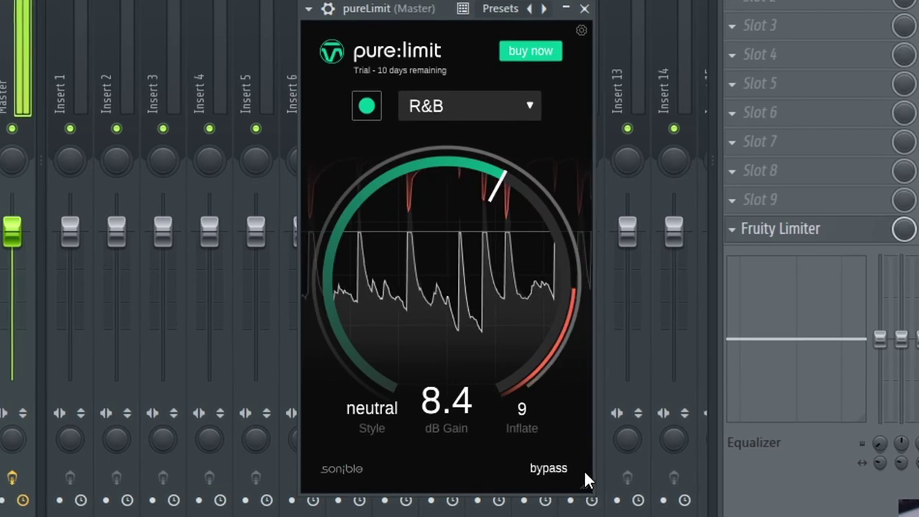
click(564, 472)
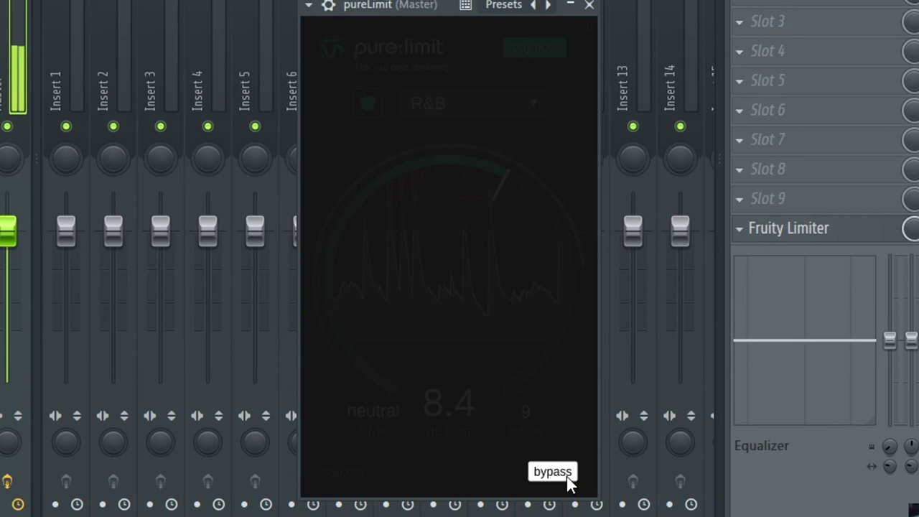
click(553, 472)
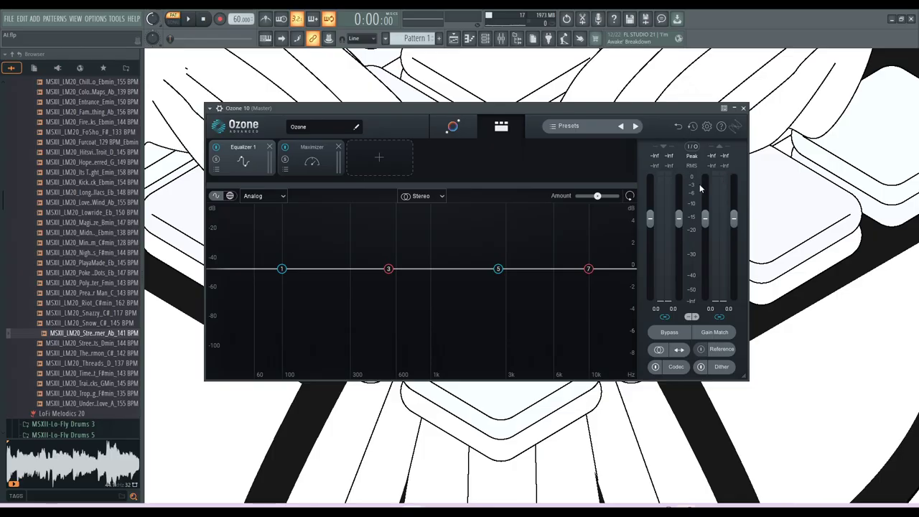
Step: Run Ozone 10's Master Assistant while the beat plays so it can analyse the track
click(464, 133)
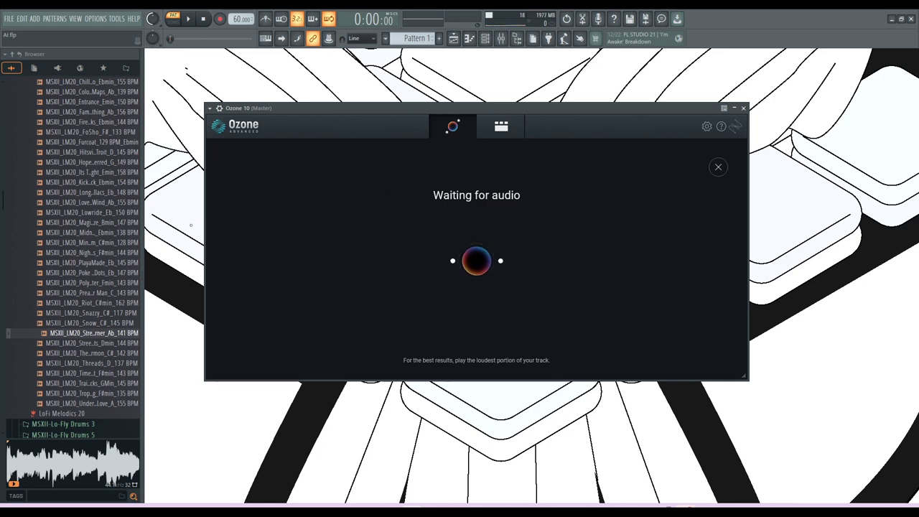
click(189, 20)
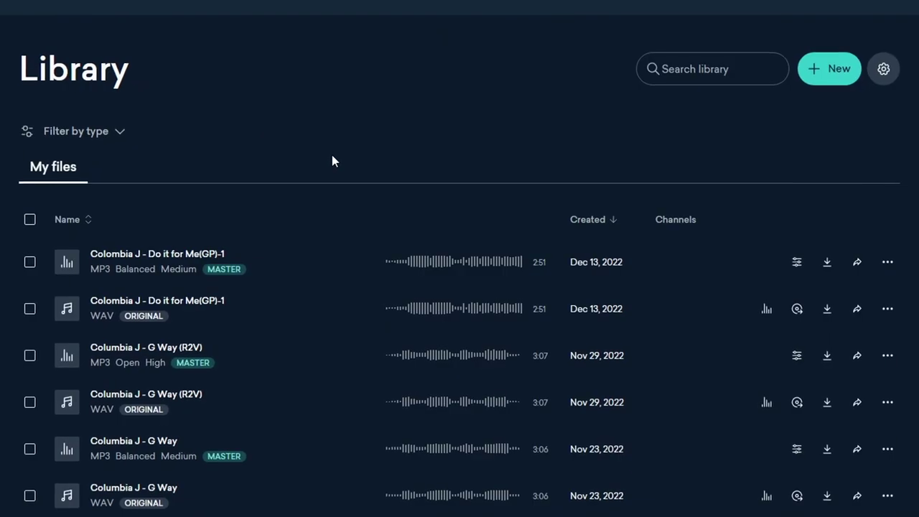
Step: Scroll through My files in the LANDR Library to review earlier masters and original WAVs
scroll(331, 155, down, 2)
scroll(331, 155, down, 5)
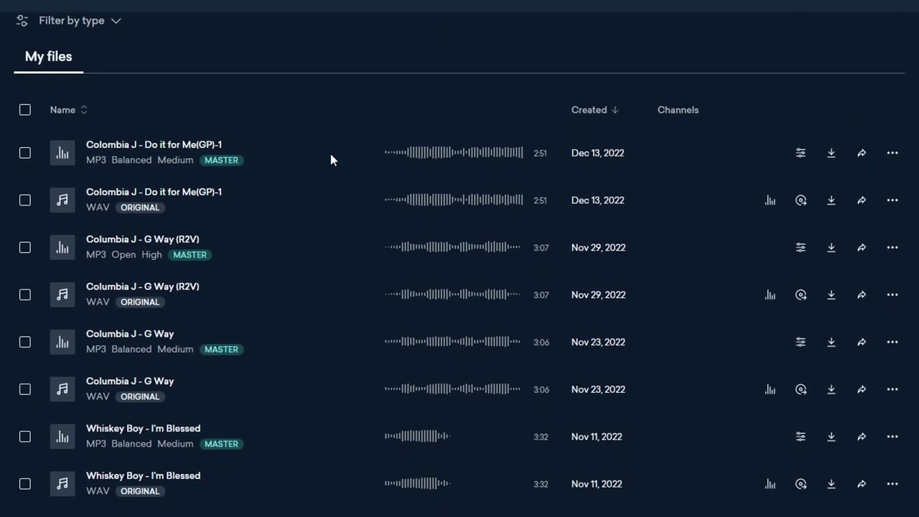
scroll(328, 158, down, 8)
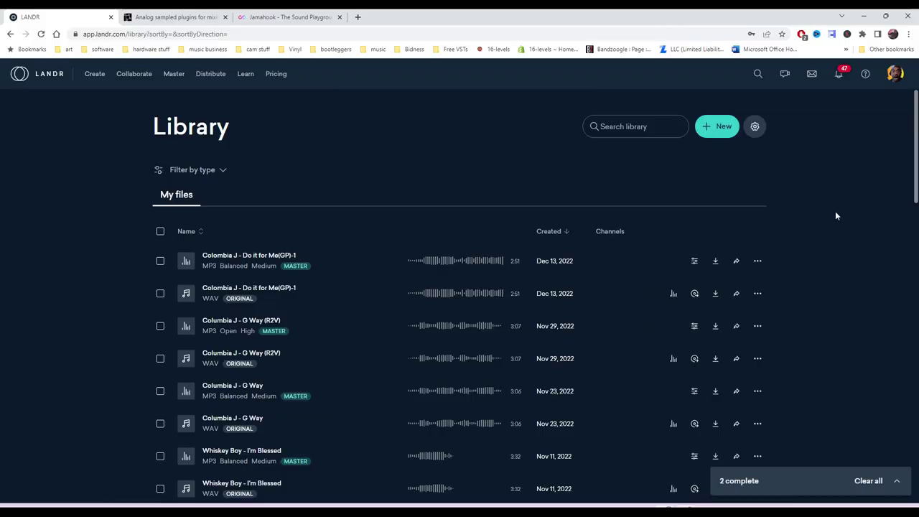
Step: Start a new LANDR master and upload the AI track from the Desktop
click(720, 129)
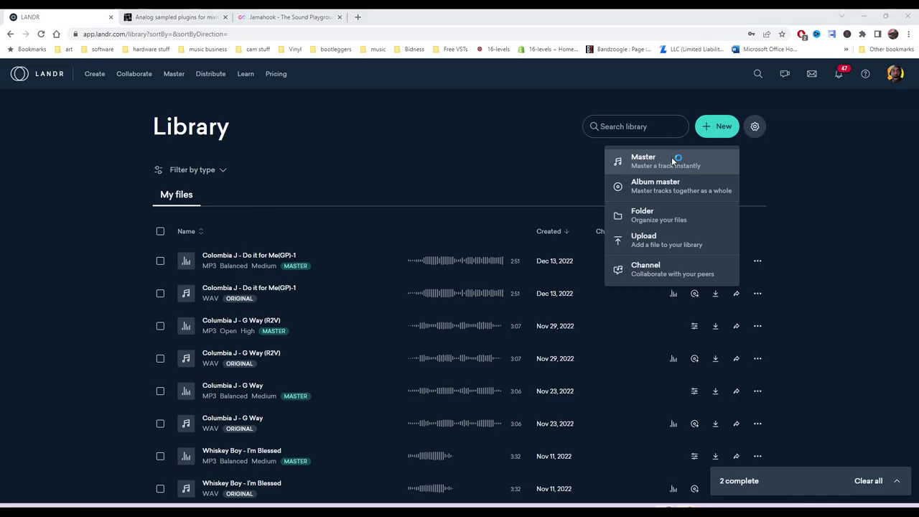
click(376, 147)
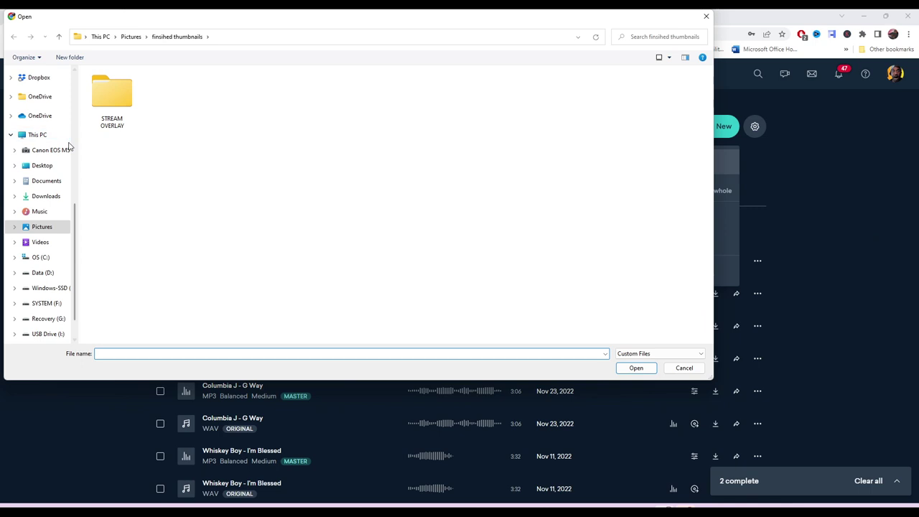
scroll(49, 118, up, 10)
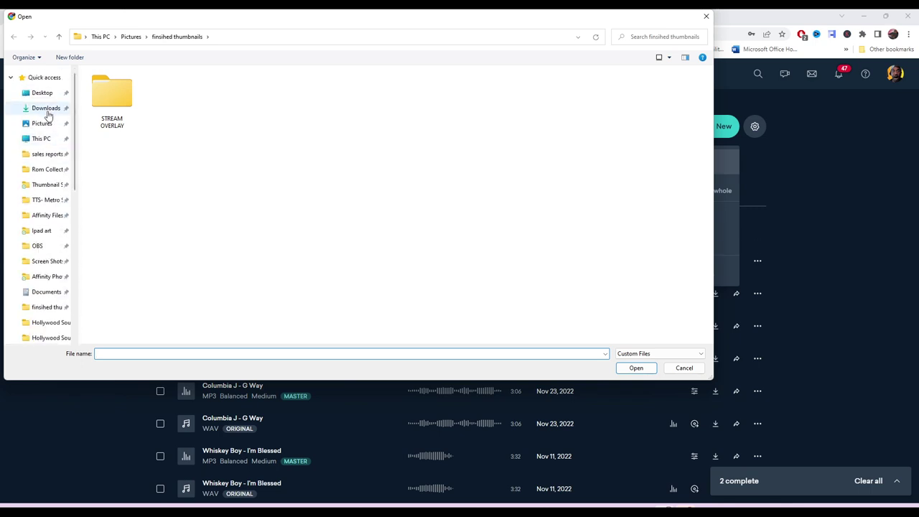
click(41, 93)
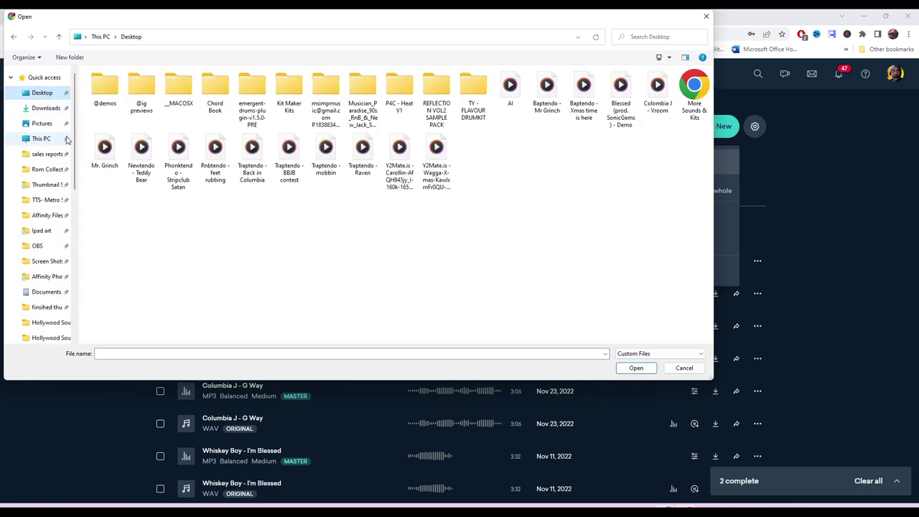
double_click(509, 93)
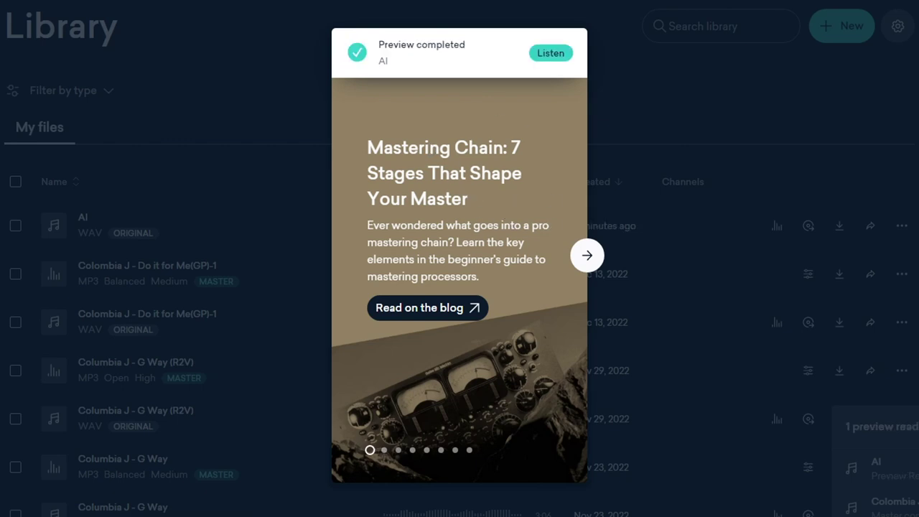
Step: Play the AI master preview and compare the mastered version against the original
click(550, 54)
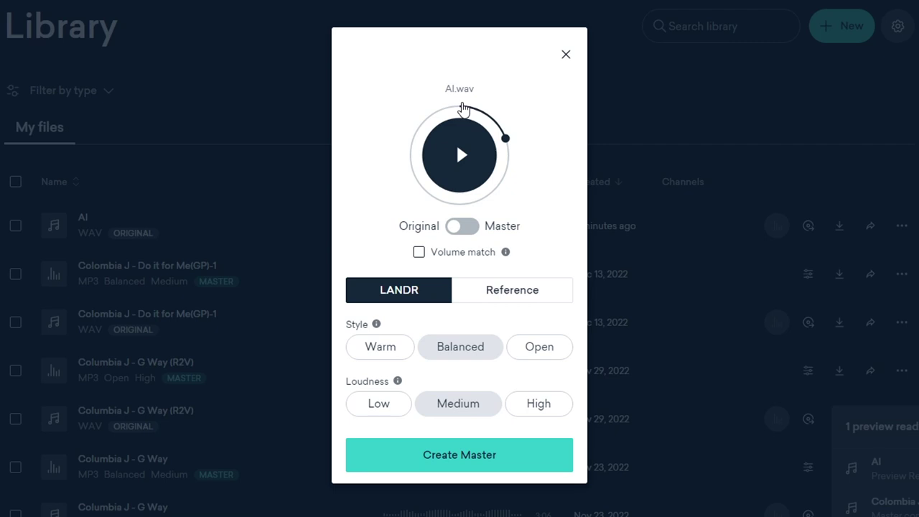
click(463, 108)
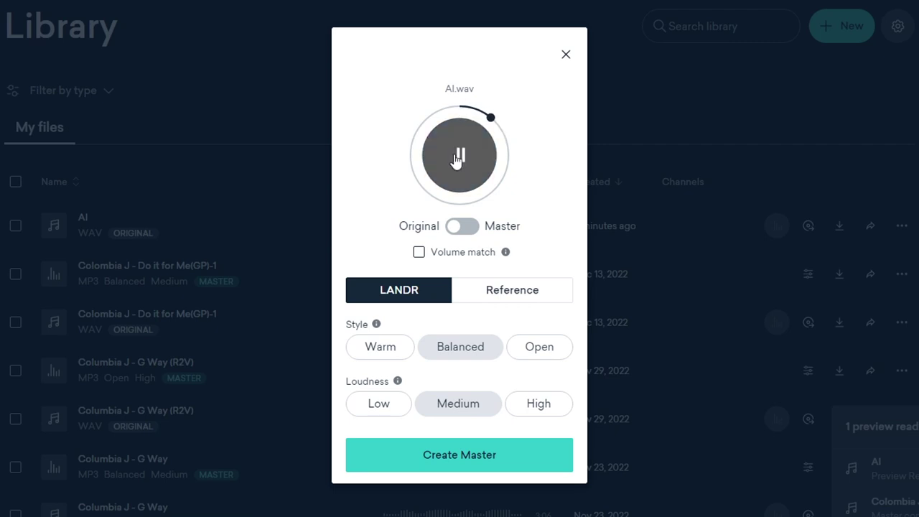
click(462, 228)
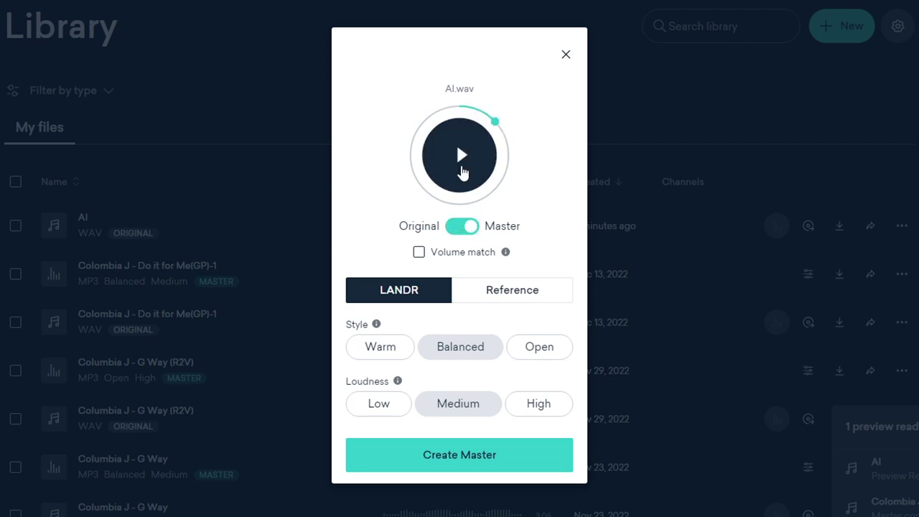
click(462, 108)
click(467, 227)
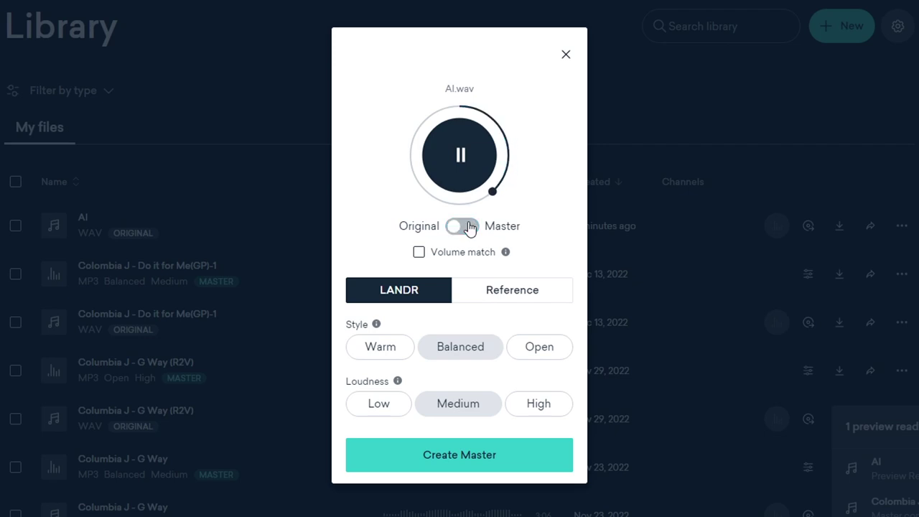
click(469, 228)
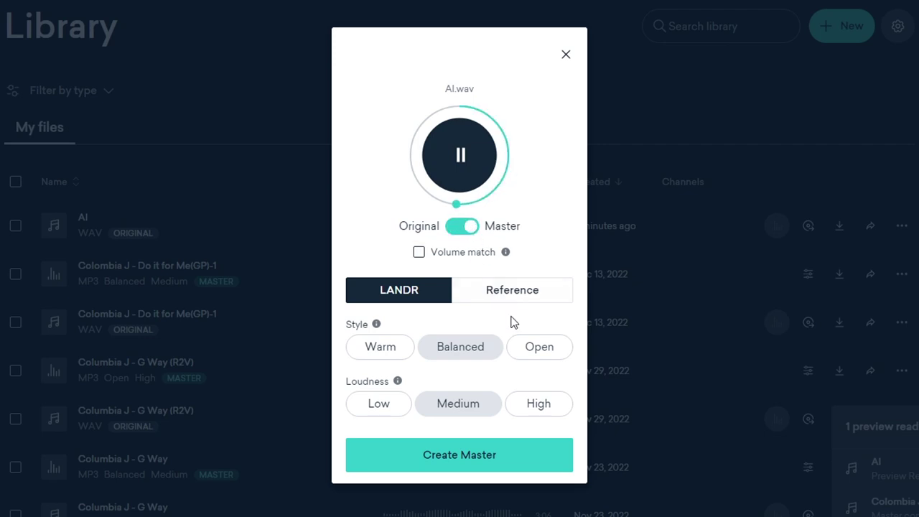
Step: Set loudness to Low and style to Warm, then replay the mastered preview
click(460, 172)
click(382, 403)
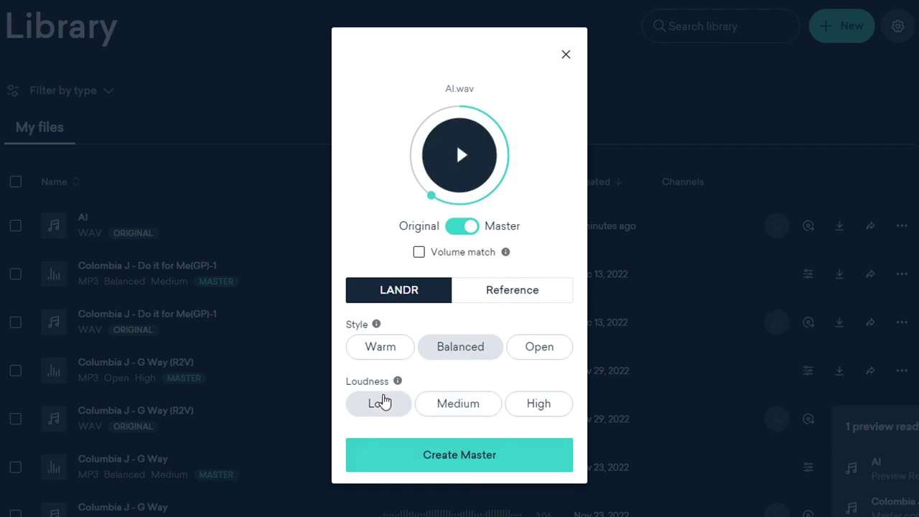
click(470, 411)
click(524, 408)
click(377, 405)
click(408, 356)
click(465, 227)
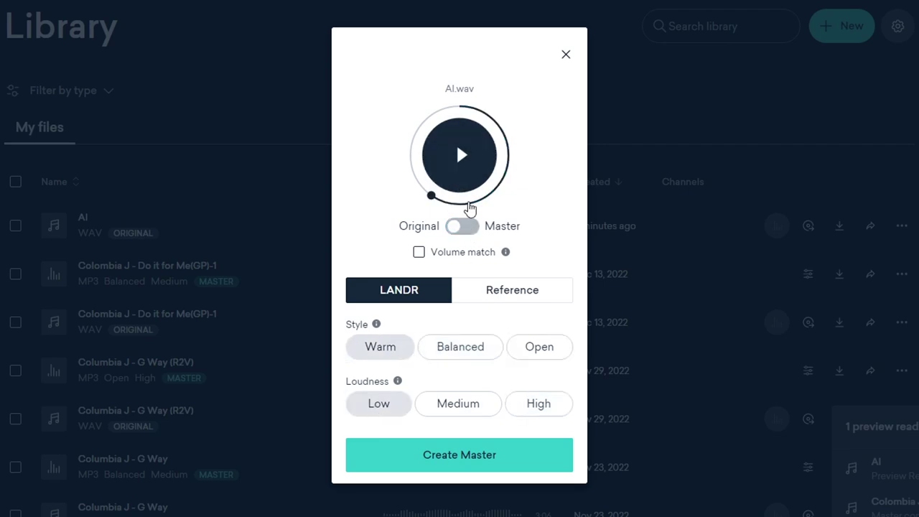
click(460, 107)
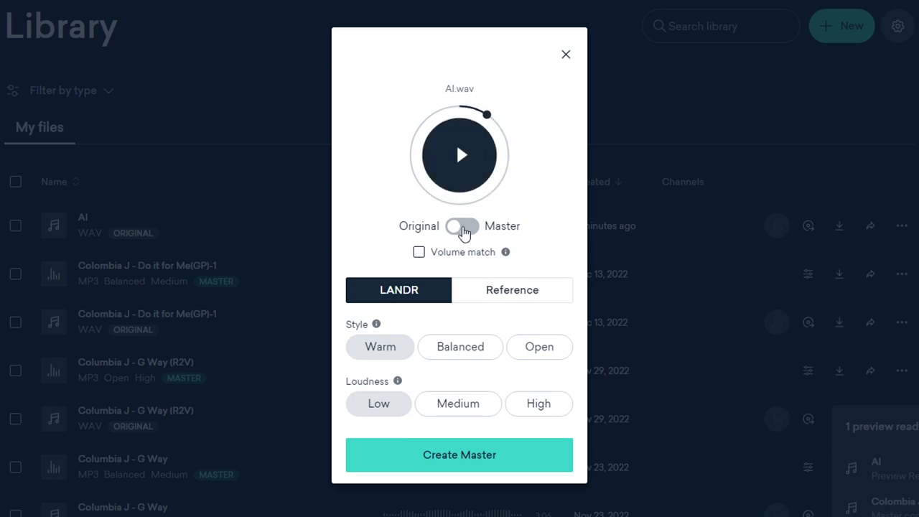
click(463, 226)
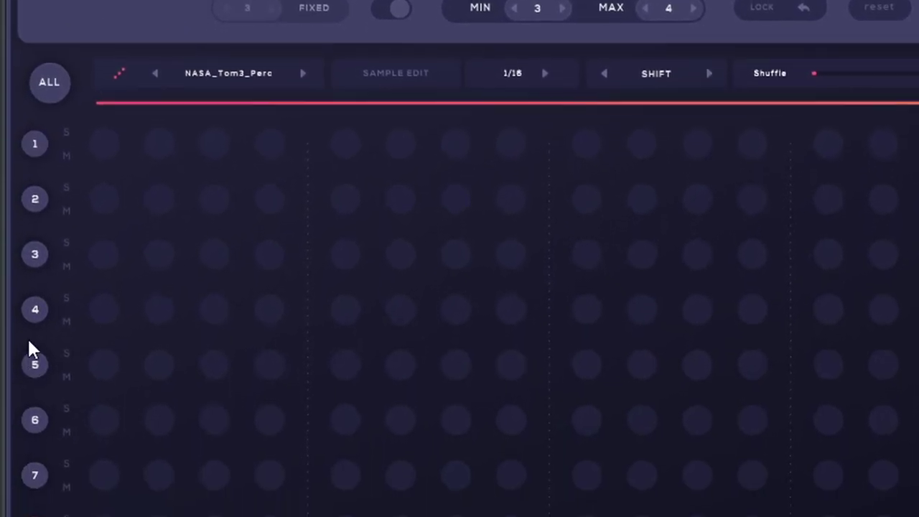
Step: Select another channel in Playbeat's step sequencer
click(31, 172)
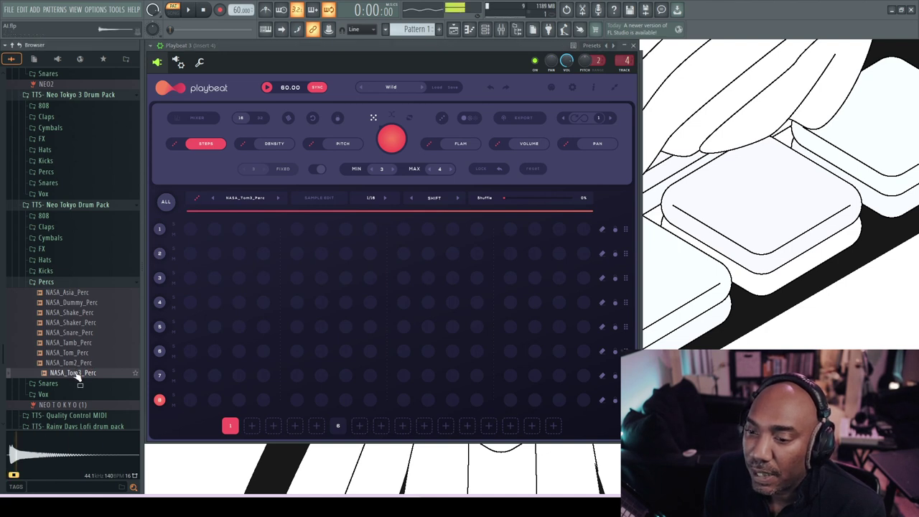
Step: Load NASA_Tom3_Perc into Playbeat, generate and play a pattern, regenerate it, and open Presets & Packs
drag(80, 380, 250, 197)
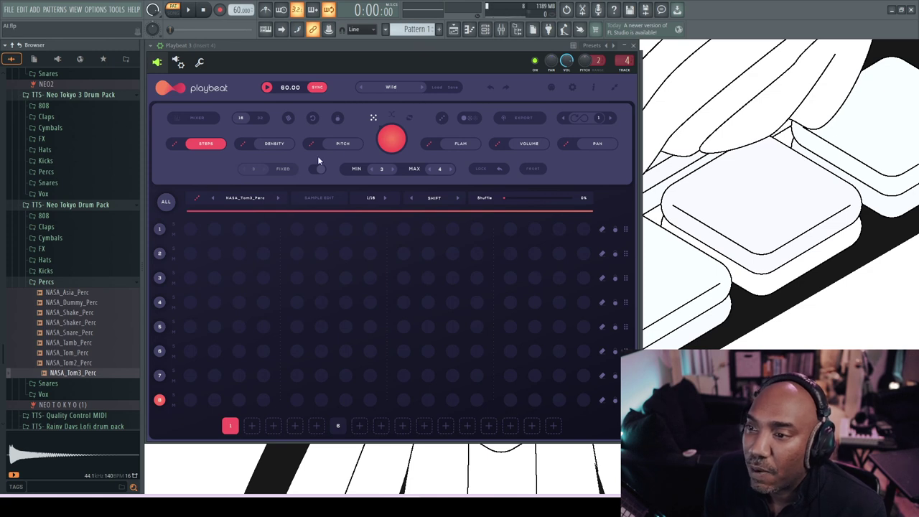
click(391, 136)
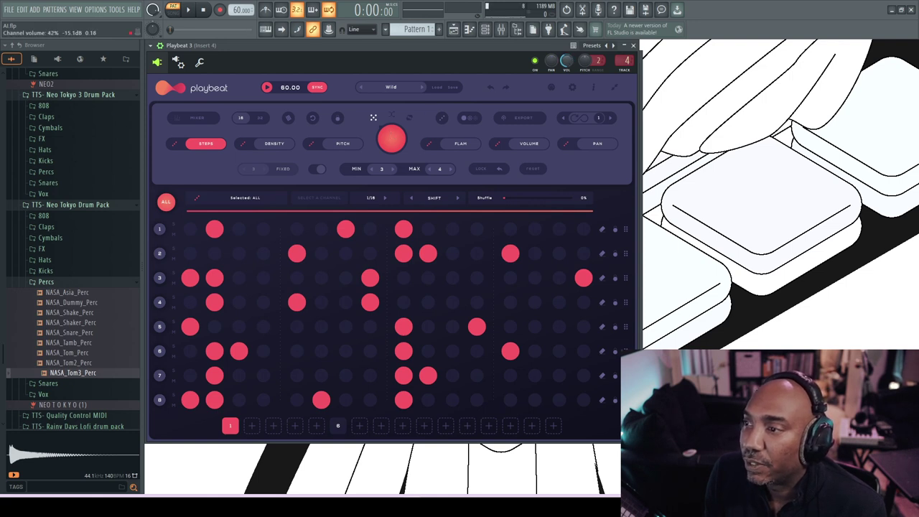
click(187, 10)
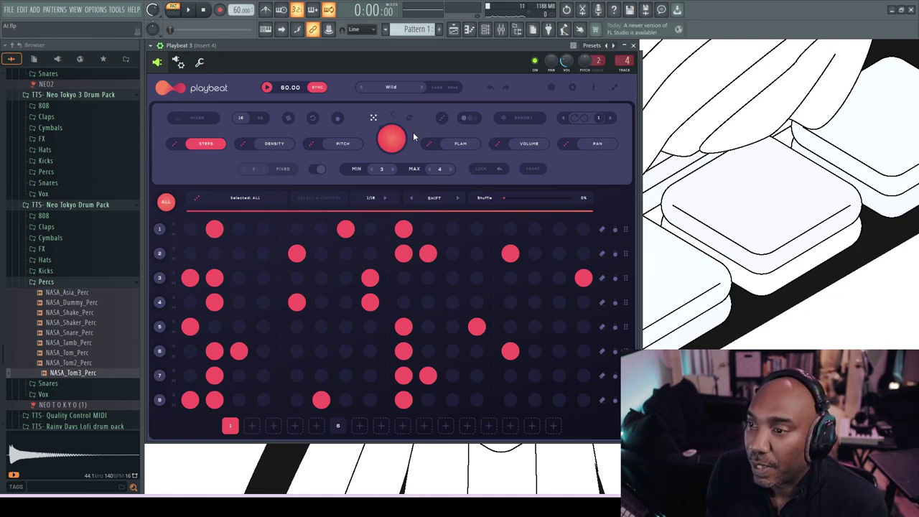
click(394, 138)
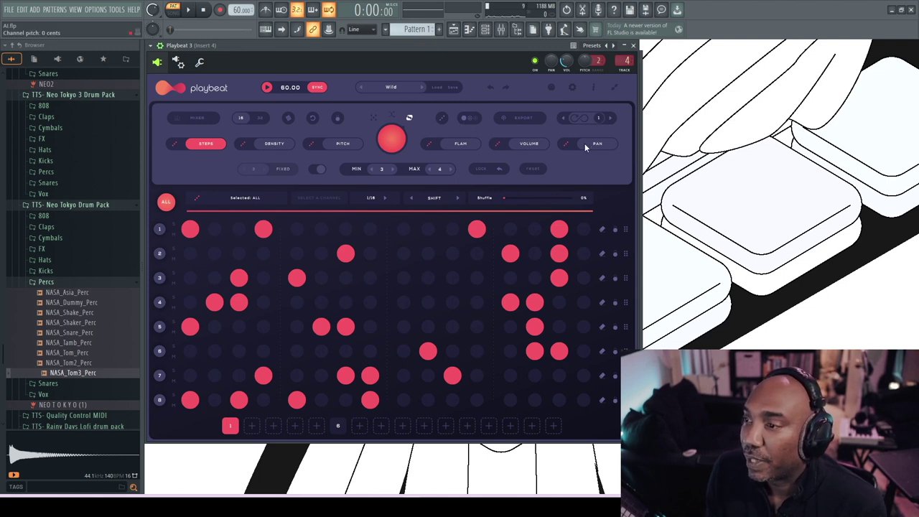
click(435, 88)
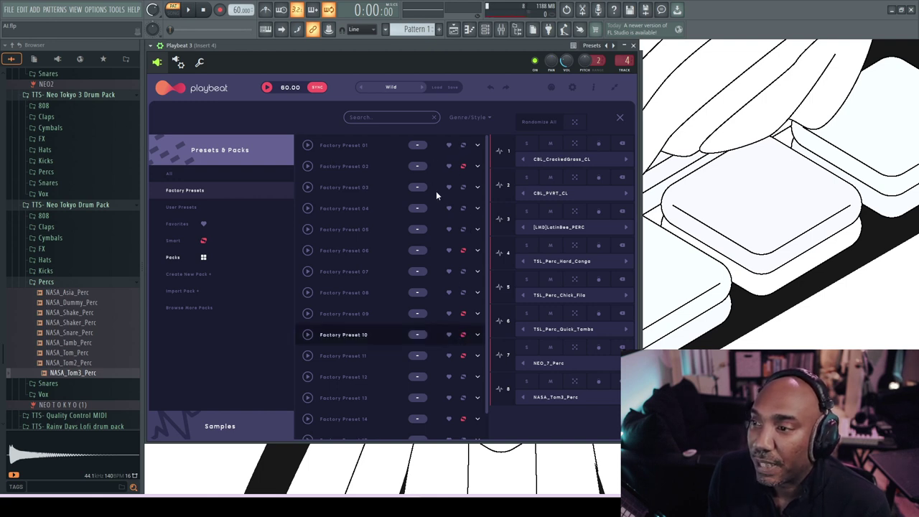
Step: Close the Presets & Packs browser and generate a new Playbeat pattern
click(621, 118)
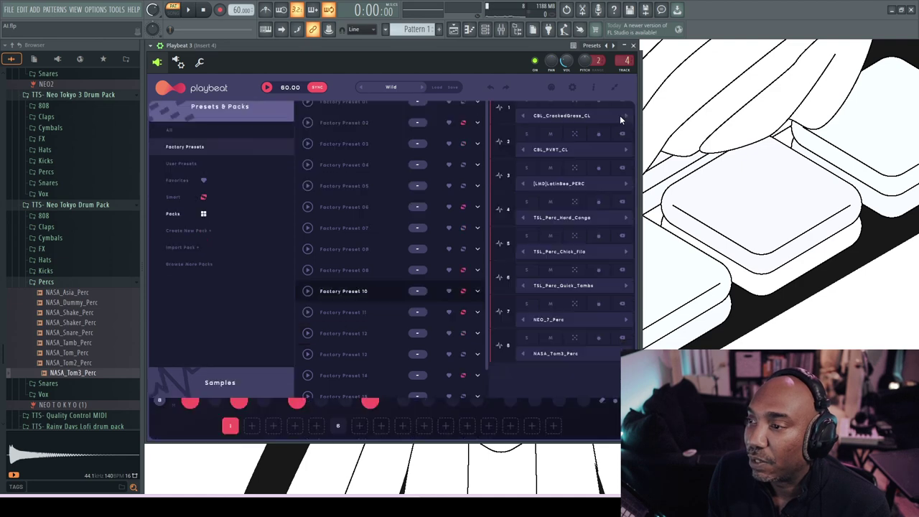
click(390, 140)
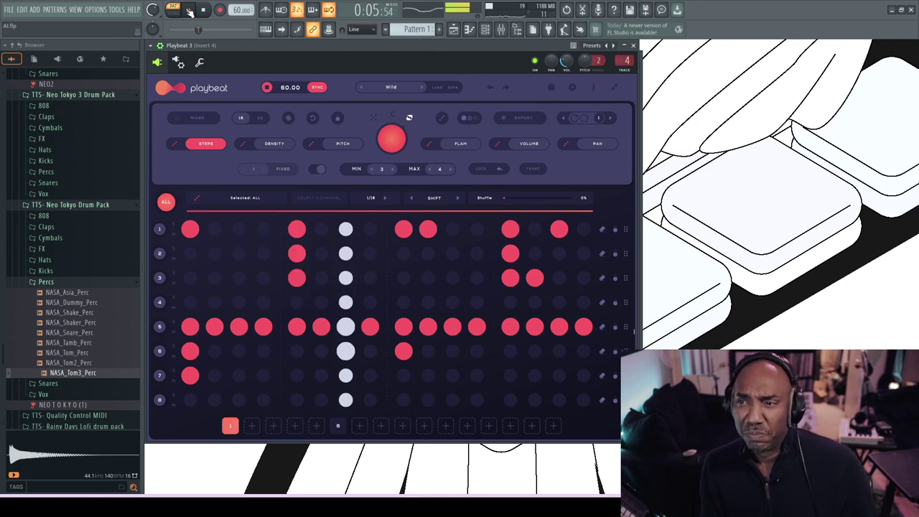
Step: Regenerate the Playbeat pattern, compare versions with undo and redo, then generate once more
click(401, 136)
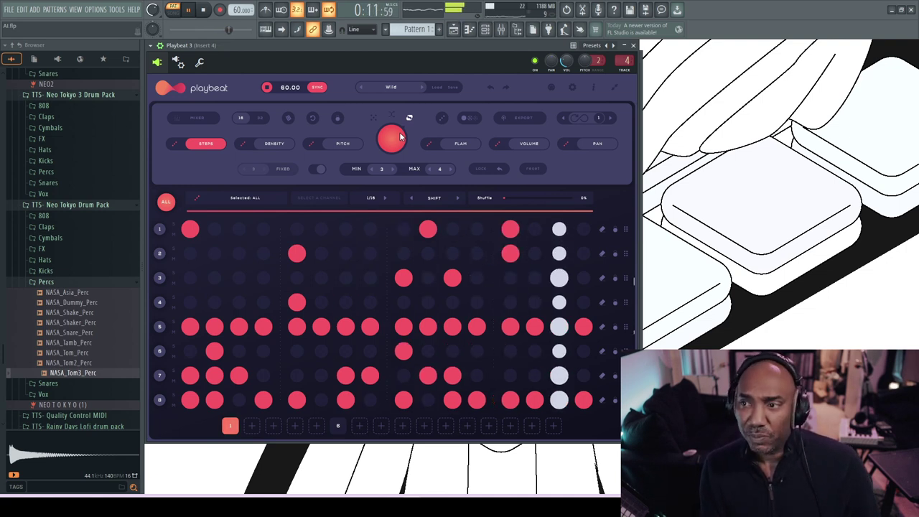
click(489, 89)
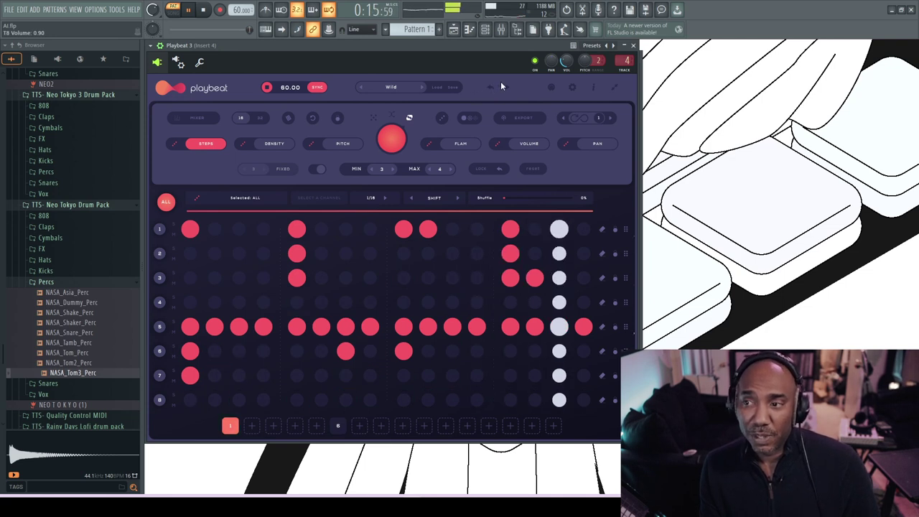
click(504, 87)
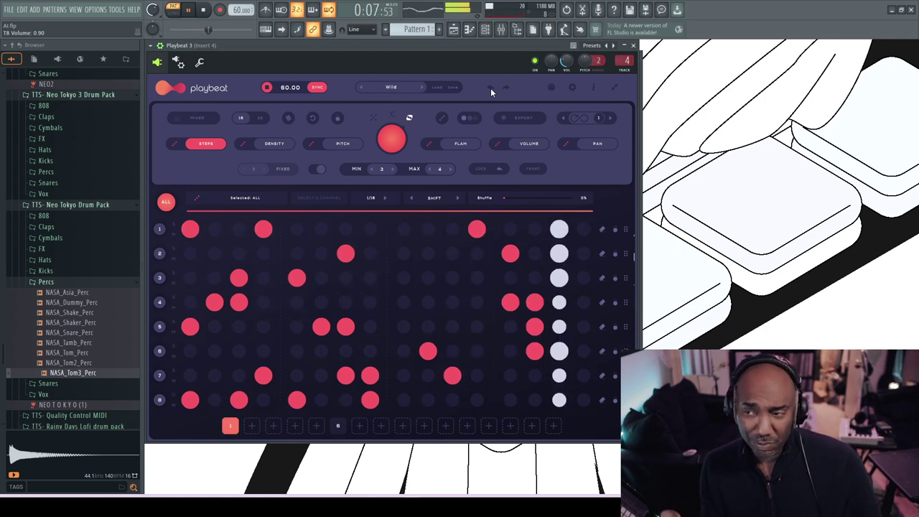
click(506, 90)
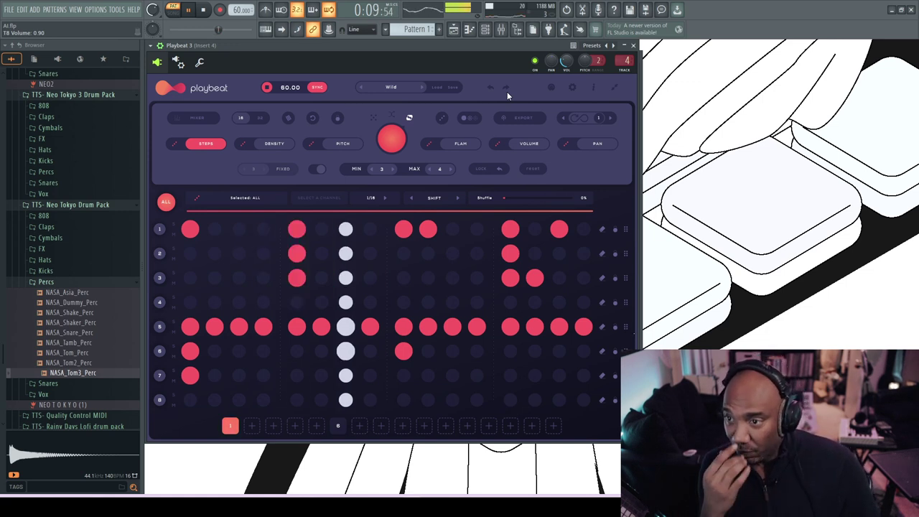
click(392, 141)
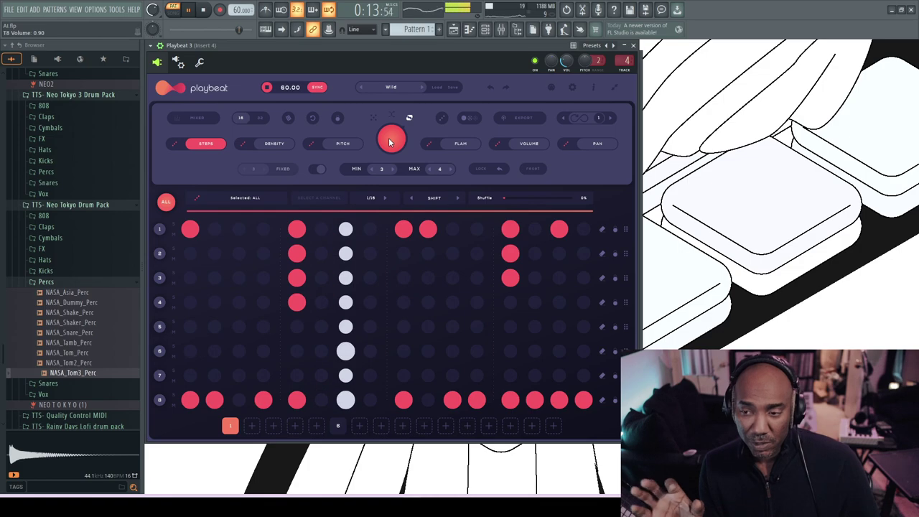